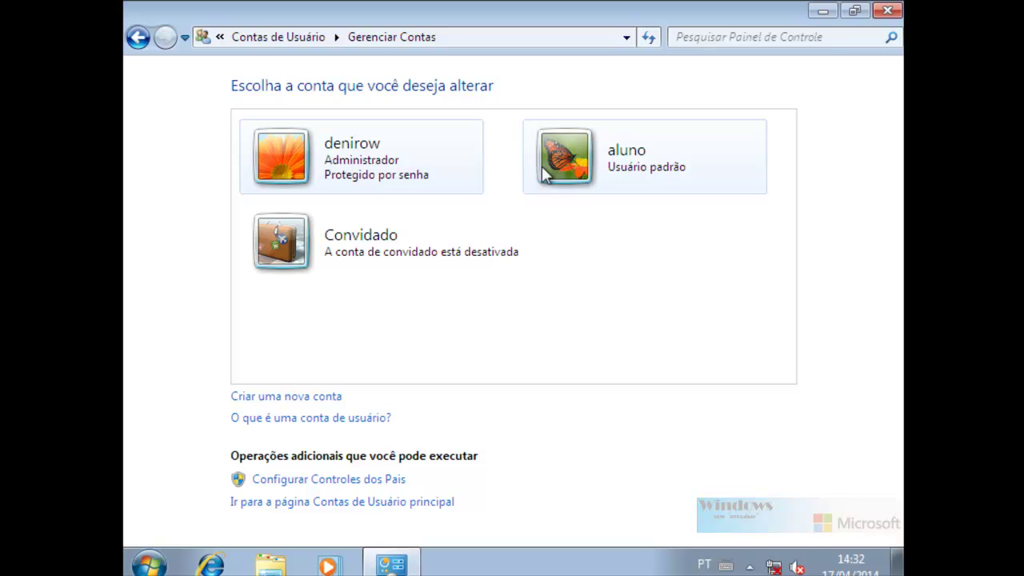
# - Close the account management window, open the Control Panel to view its categories, and close it
pyautogui.click(886, 11)
pyautogui.click(154, 562)
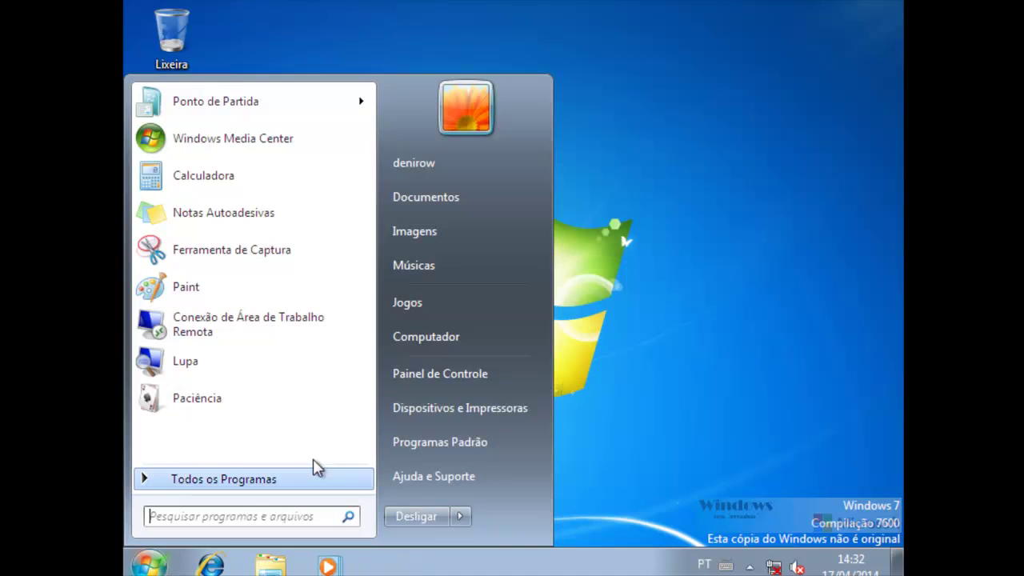
pyautogui.click(489, 374)
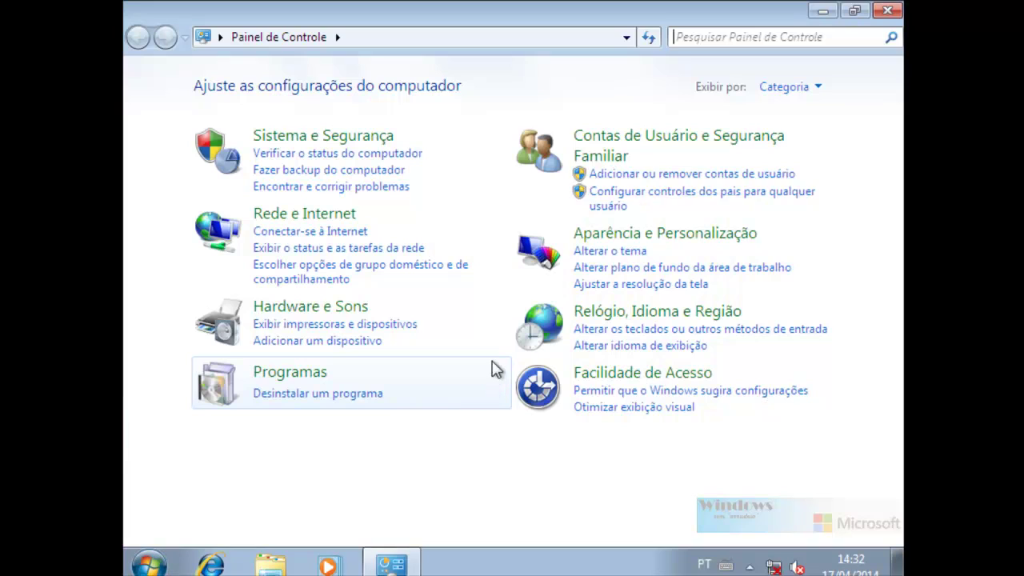
pyautogui.click(888, 11)
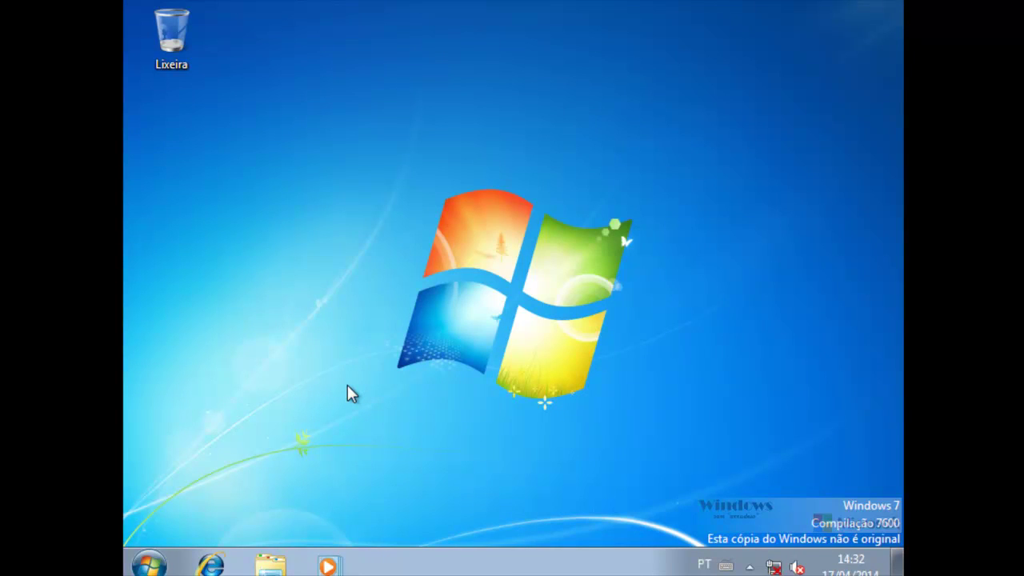
# - Run gpedit.msc, maximise the Local Group Policy Editor, widen its tree pane to view the computer and user configuration, and close it
pyautogui.press('super+r')
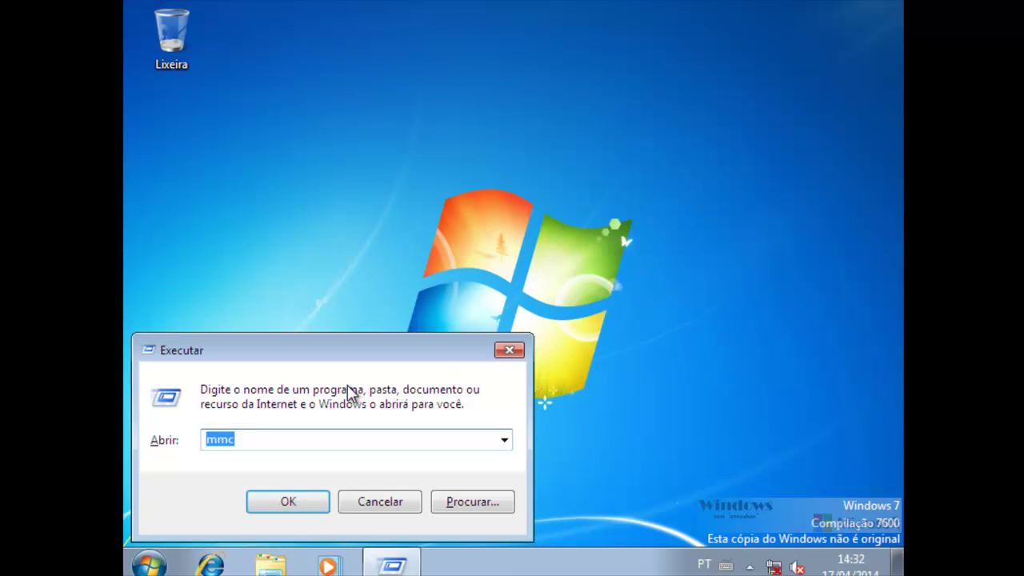
pyautogui.write('gpedit.ms')
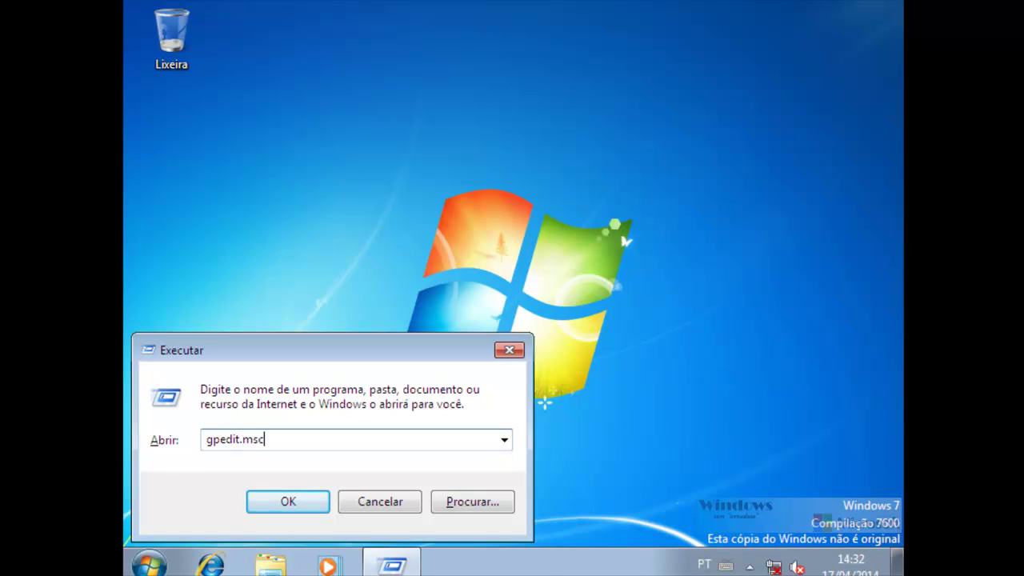
pyautogui.press('Return')
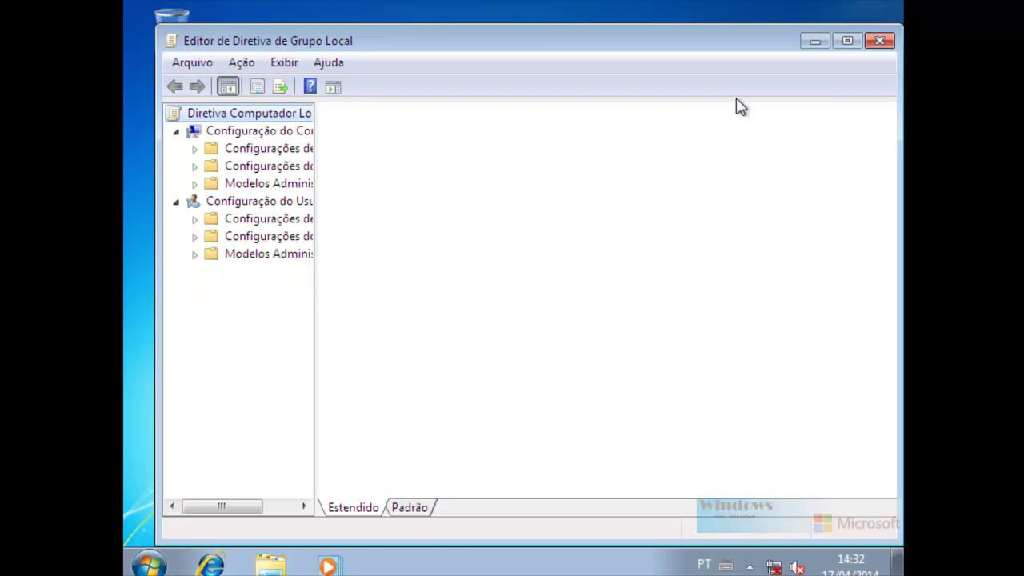
pyautogui.click(848, 42)
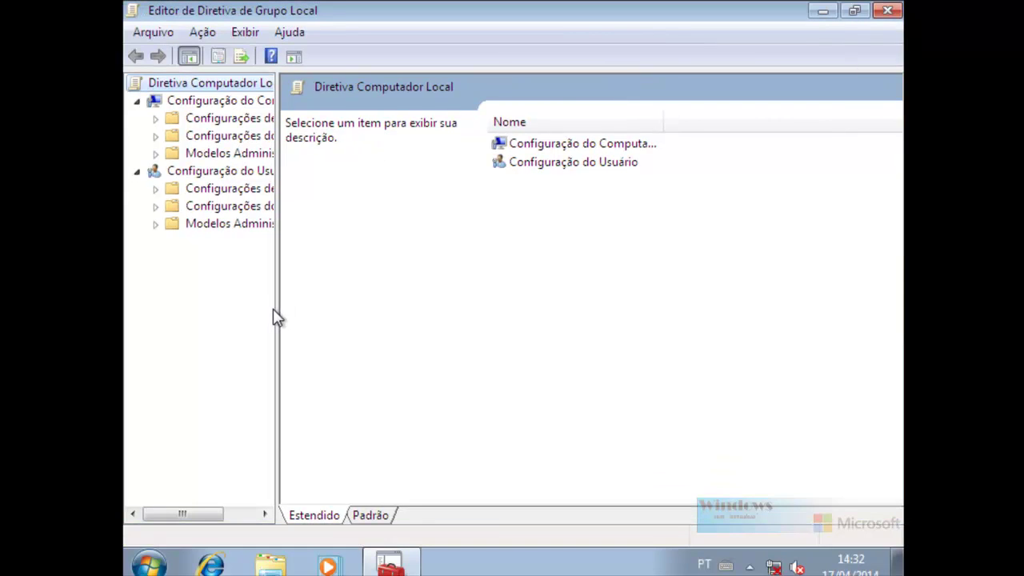
pyautogui.moveTo(277, 307); pyautogui.dragTo(400, 315)
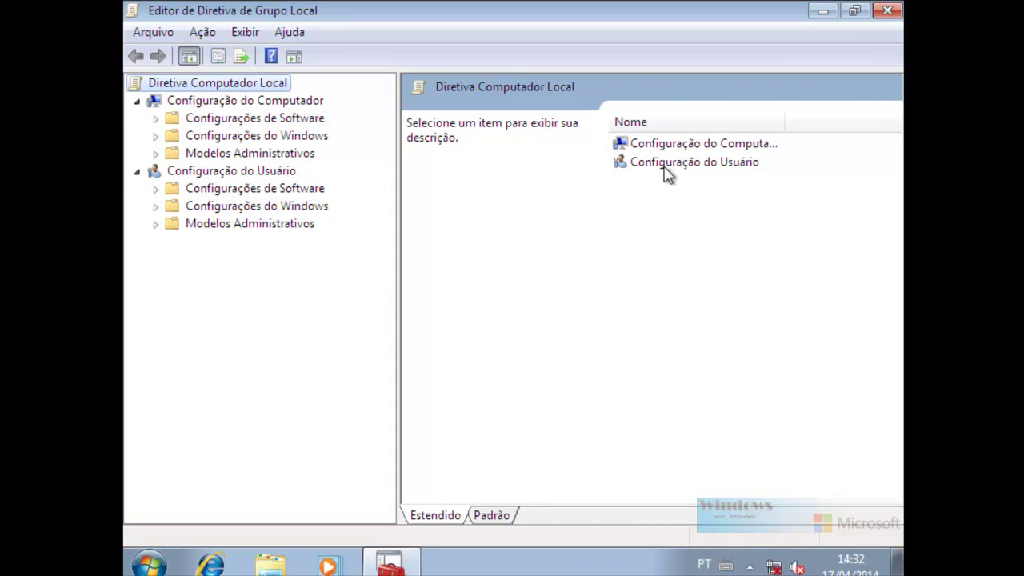
pyautogui.click(889, 12)
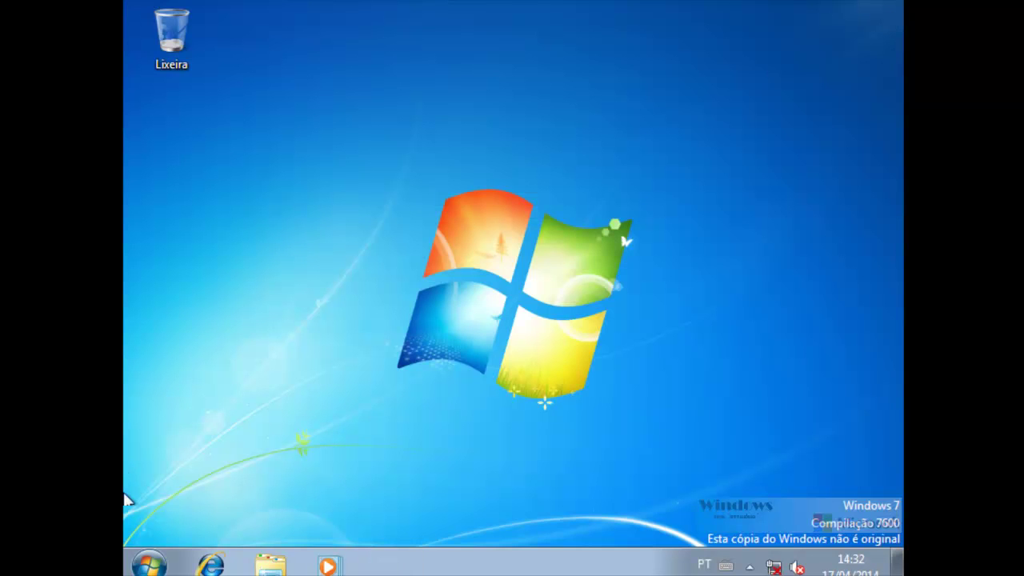
# - Log off the administrator, sign in with the standard user account, and cancel the Windows activation dialog
pyautogui.click(149, 564)
pyautogui.click(462, 517)
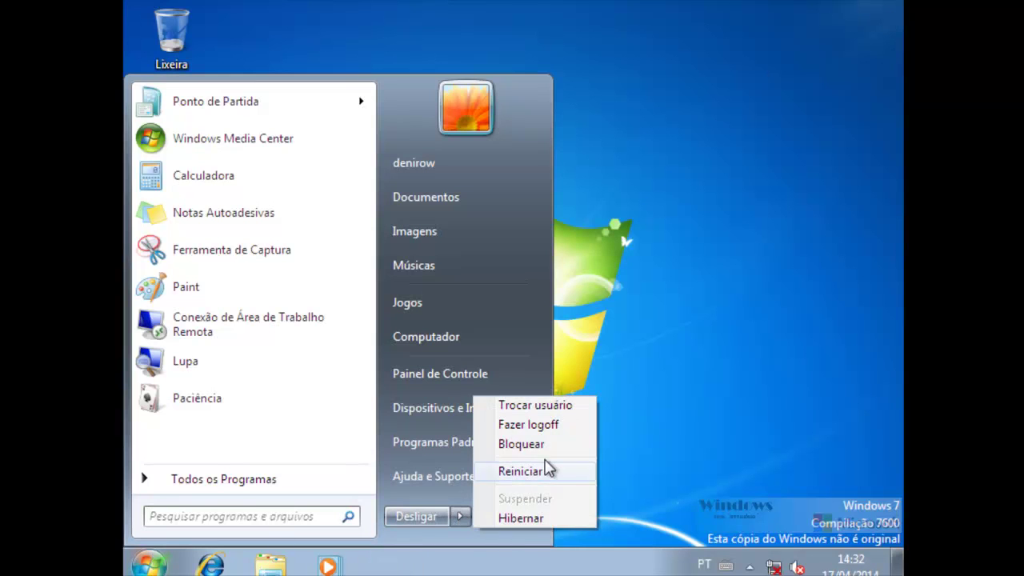
pyautogui.click(548, 420)
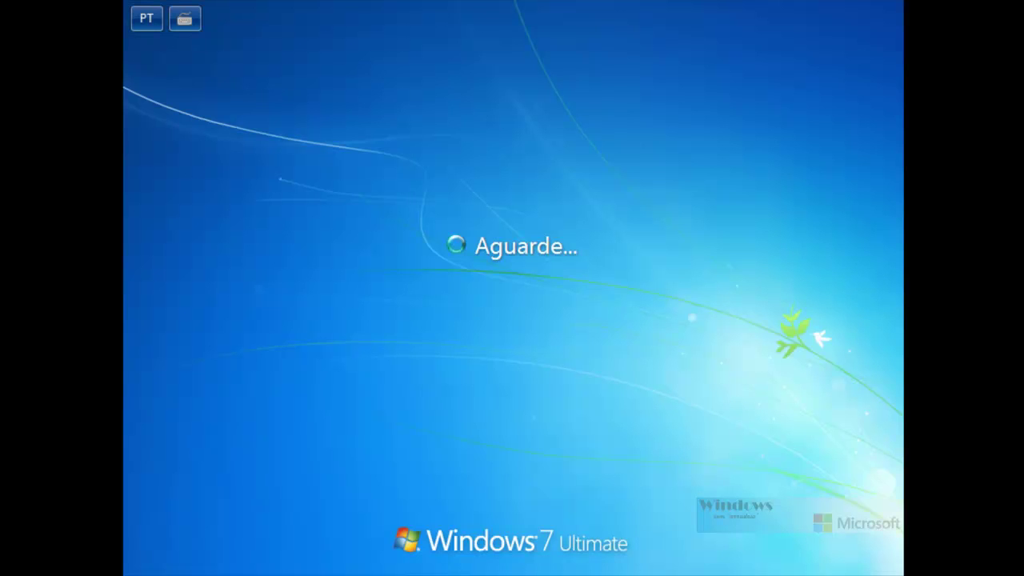
pyautogui.click(443, 367)
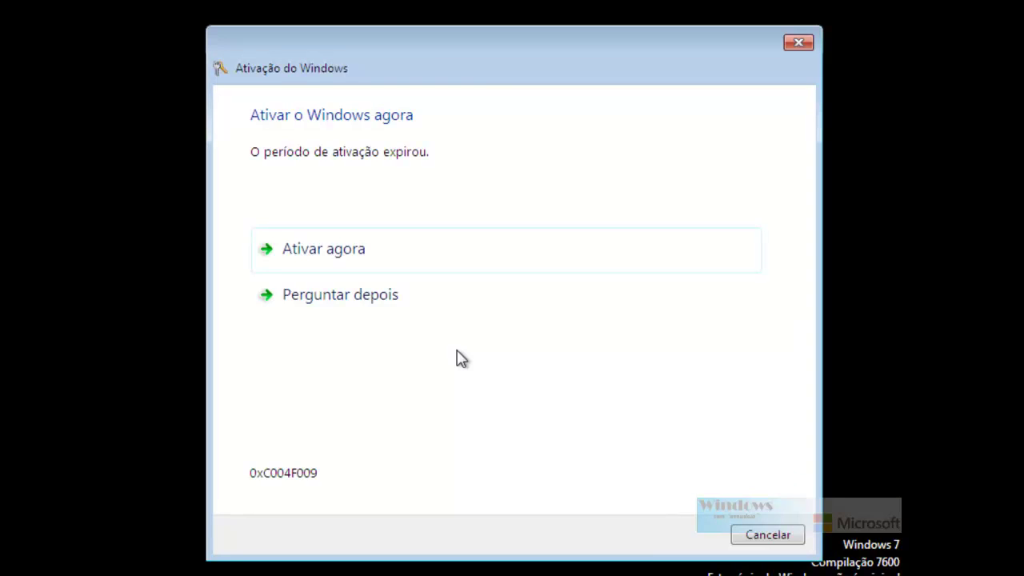
pyautogui.click(762, 541)
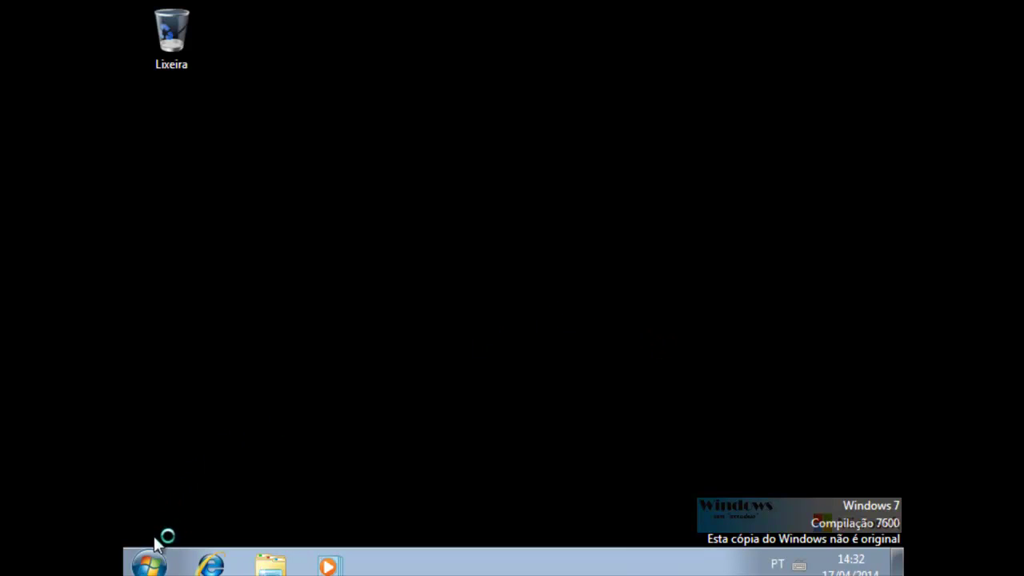
# - Open the Control Panel from the standard user account to check that it is accessible, and close it
pyautogui.click(149, 563)
pyautogui.click(466, 379)
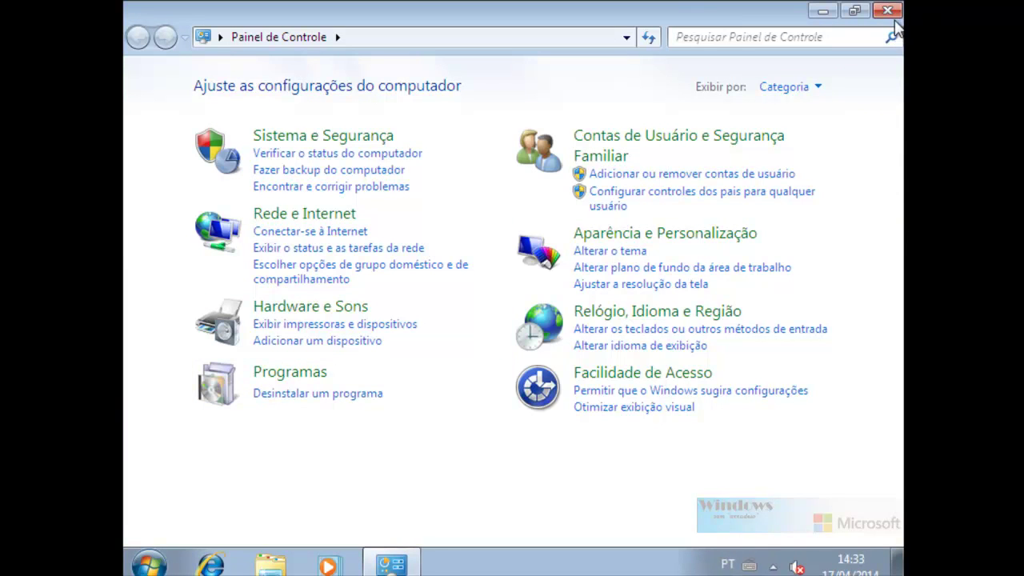
pyautogui.click(890, 13)
# - Open Internet Explorer, dismiss its welcome setup, look through the Internet Options pages, and close the browser with all tabs
pyautogui.click(210, 564)
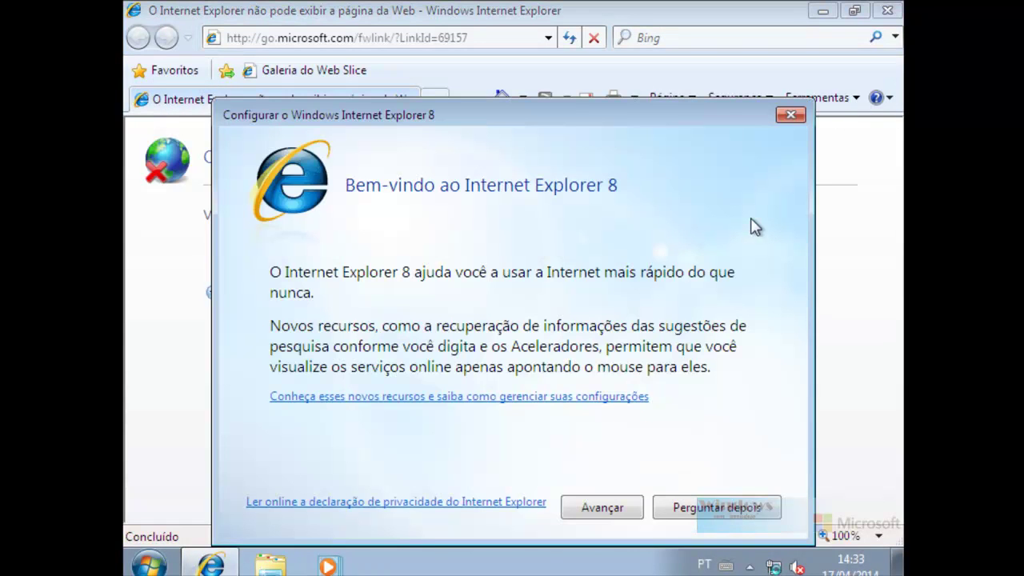
pyautogui.click(795, 119)
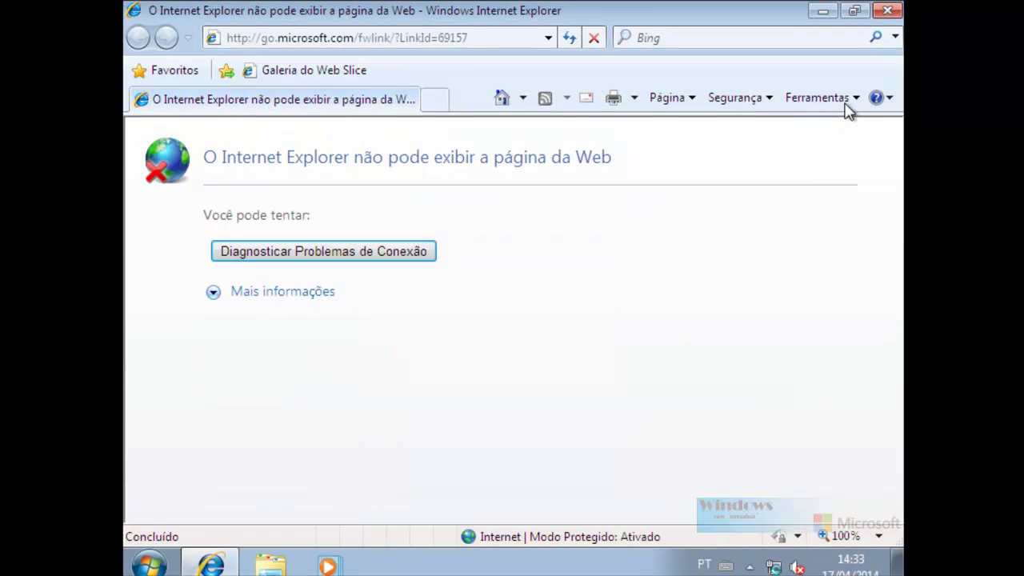
pyautogui.click(848, 97)
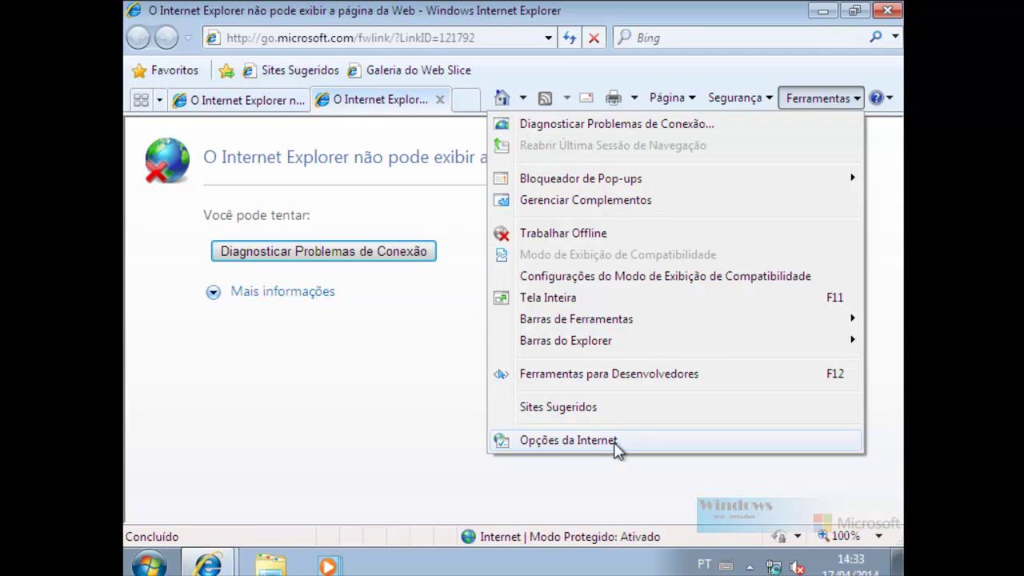
pyautogui.click(616, 447)
pyautogui.click(300, 62)
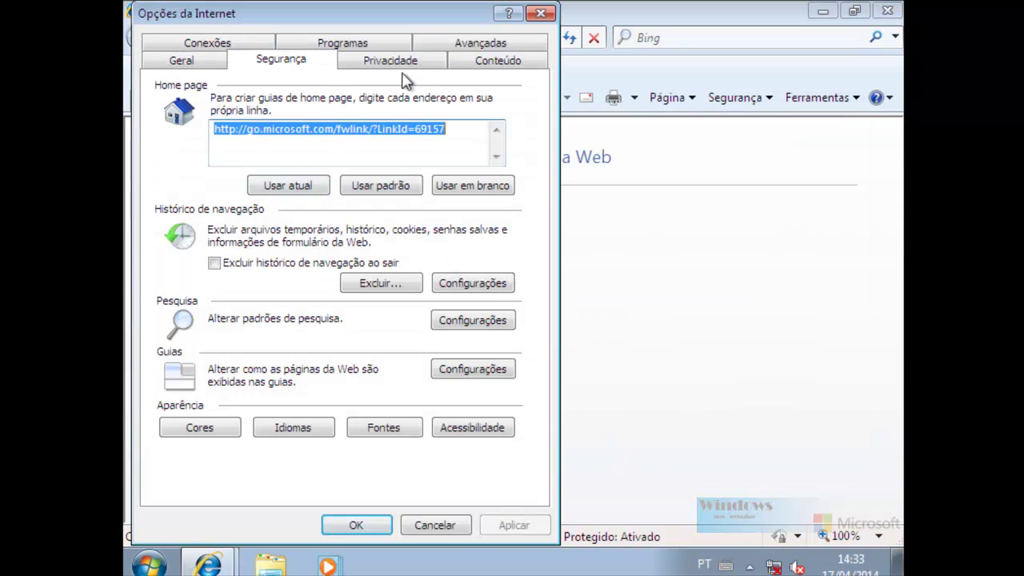
pyautogui.click(402, 65)
pyautogui.click(492, 64)
pyautogui.click(541, 13)
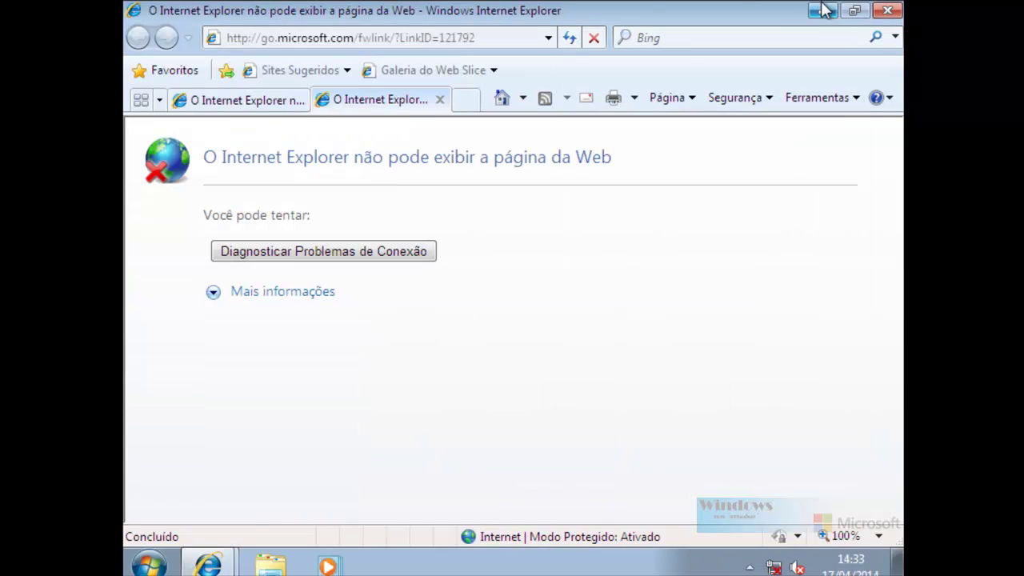
pyautogui.click(885, 10)
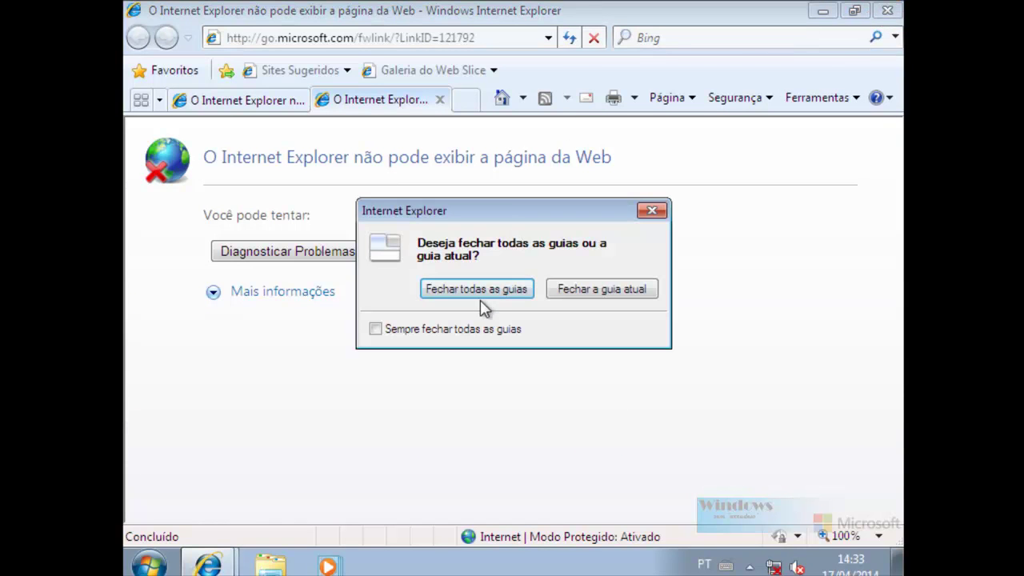
pyautogui.click(478, 290)
# - Log off the standard user, sign in to the administrator account with the account password, and postpone Windows activation
pyautogui.click(149, 563)
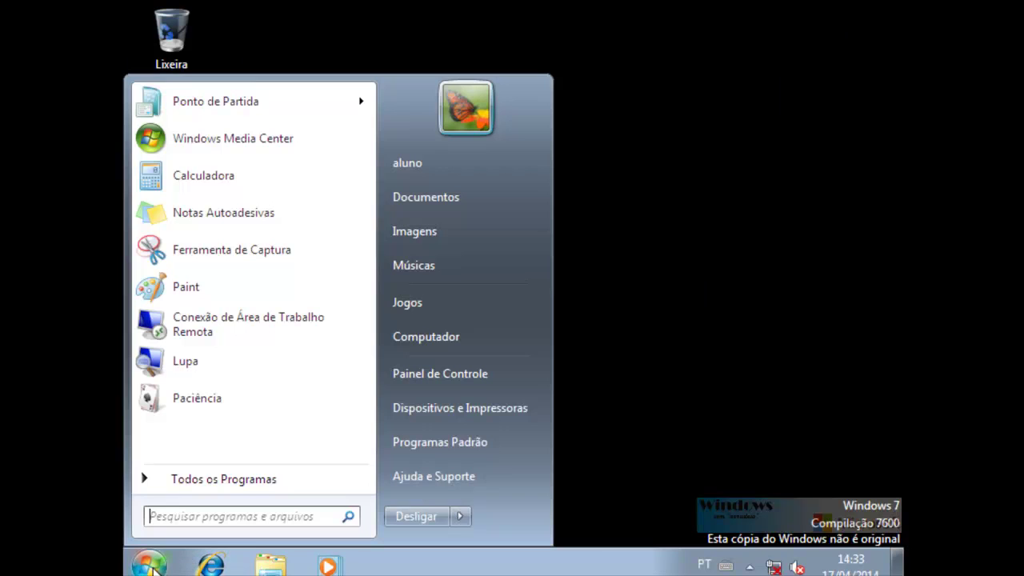
pyautogui.click(461, 517)
pyautogui.click(537, 422)
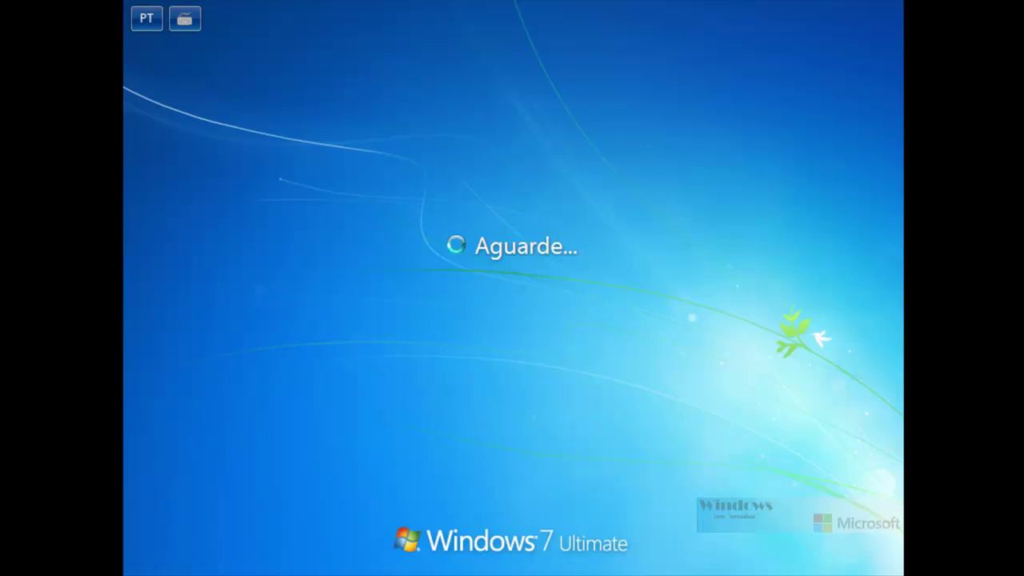
pyautogui.click(611, 373)
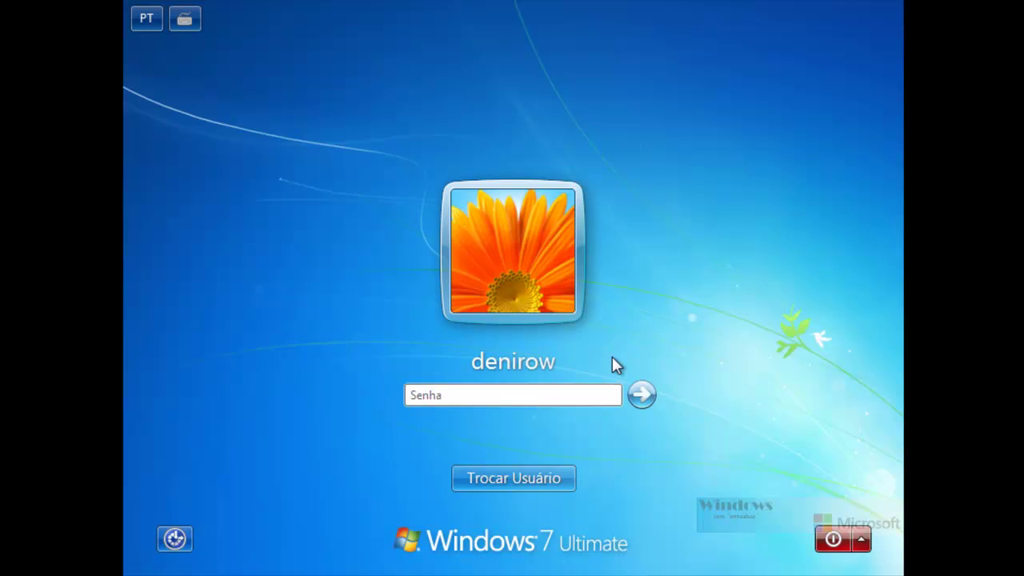
pyautogui.press('Return')
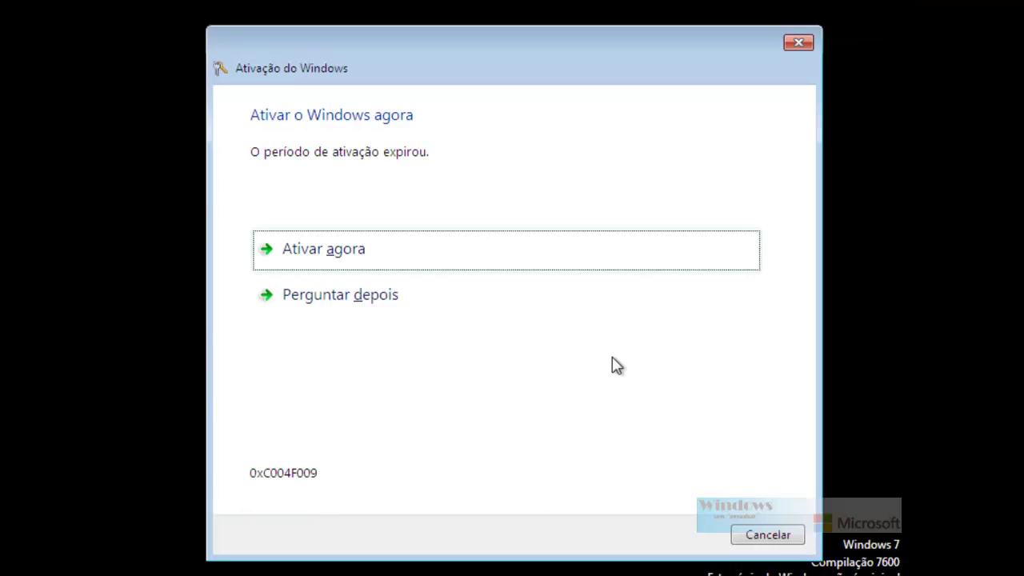
pyautogui.click(336, 296)
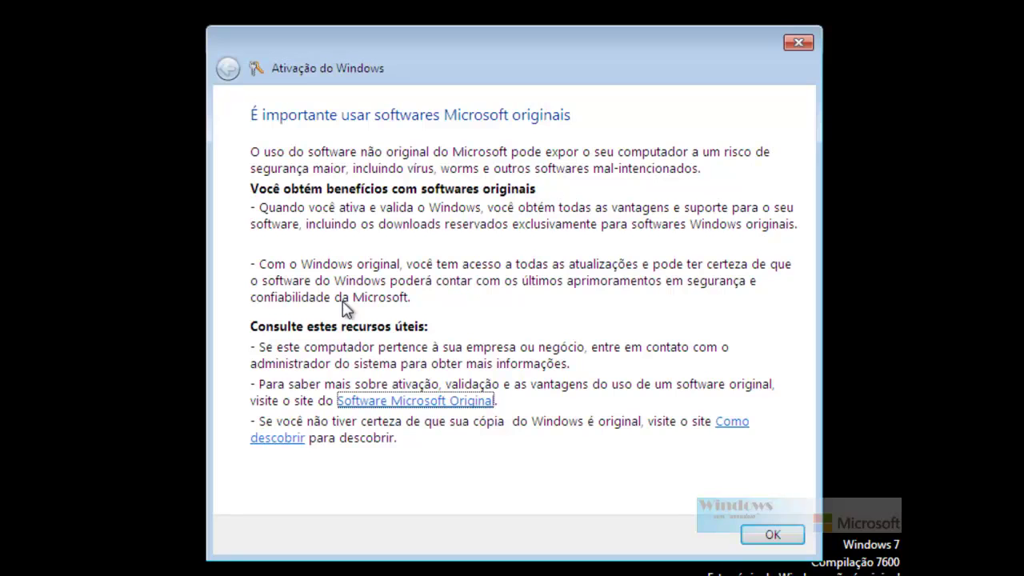
pyautogui.click(764, 538)
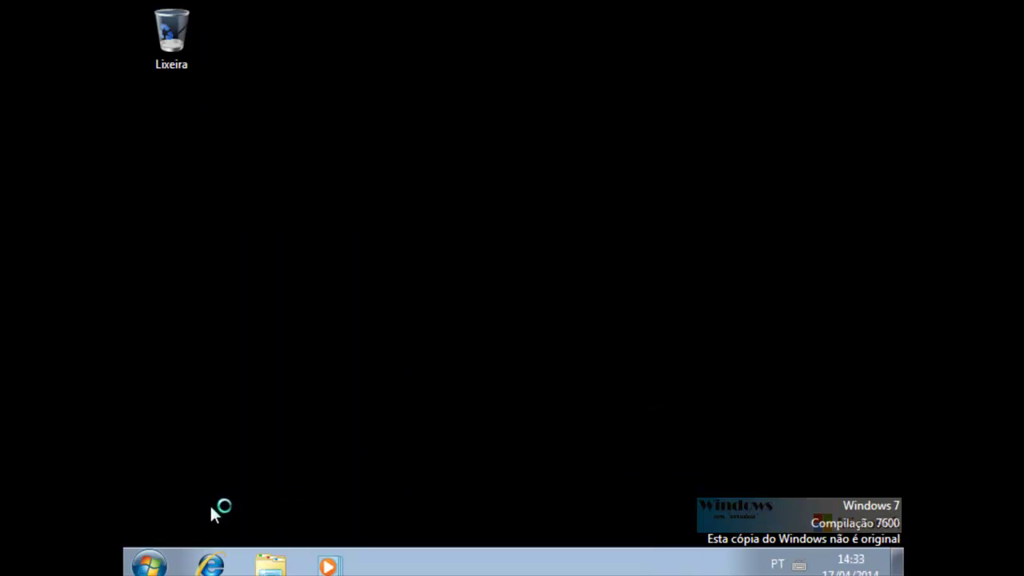
# - Run mmc to open an empty management console and maximise its window
pyautogui.press('super+r')
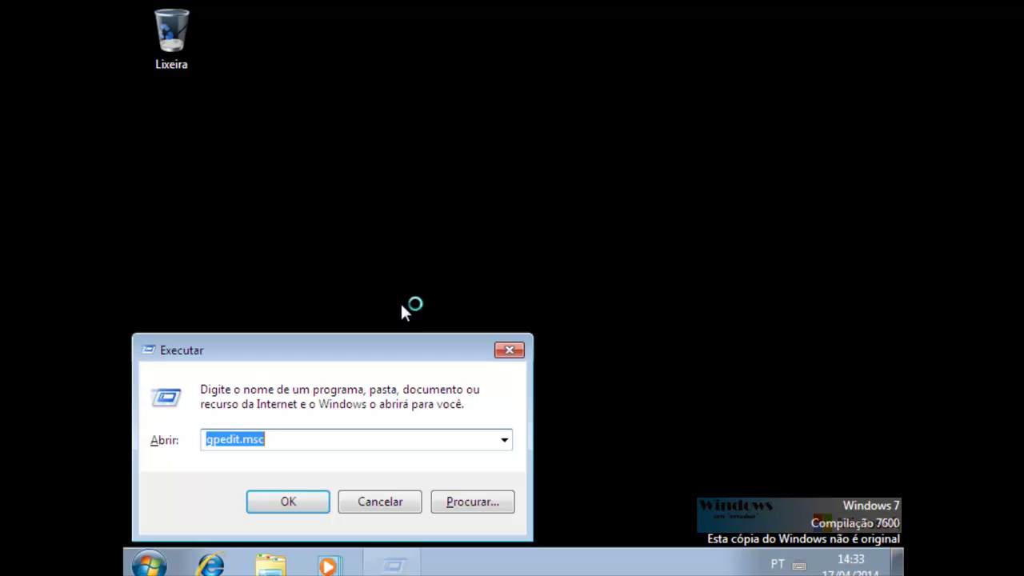
pyautogui.write('mmc')
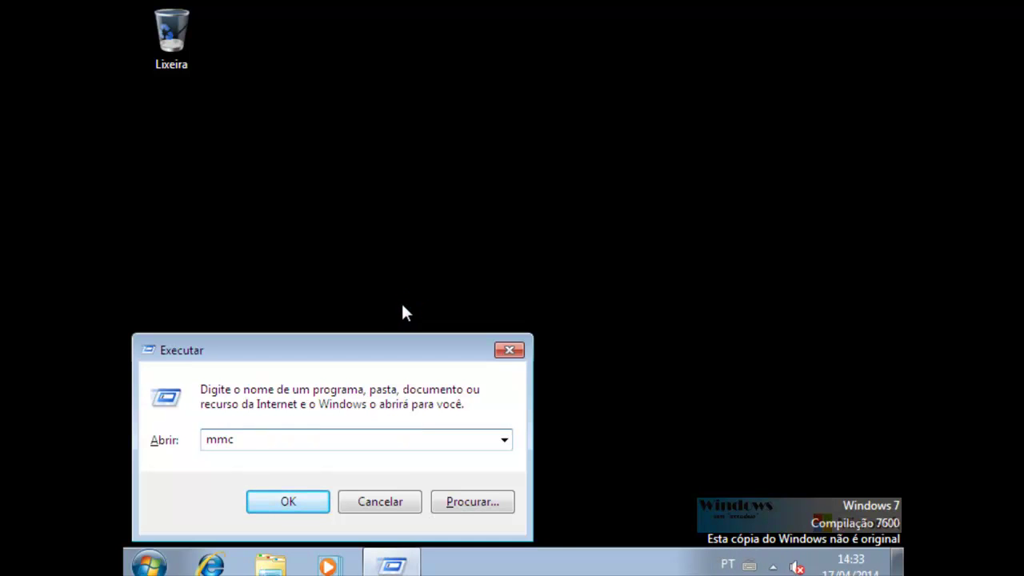
pyautogui.press('Return')
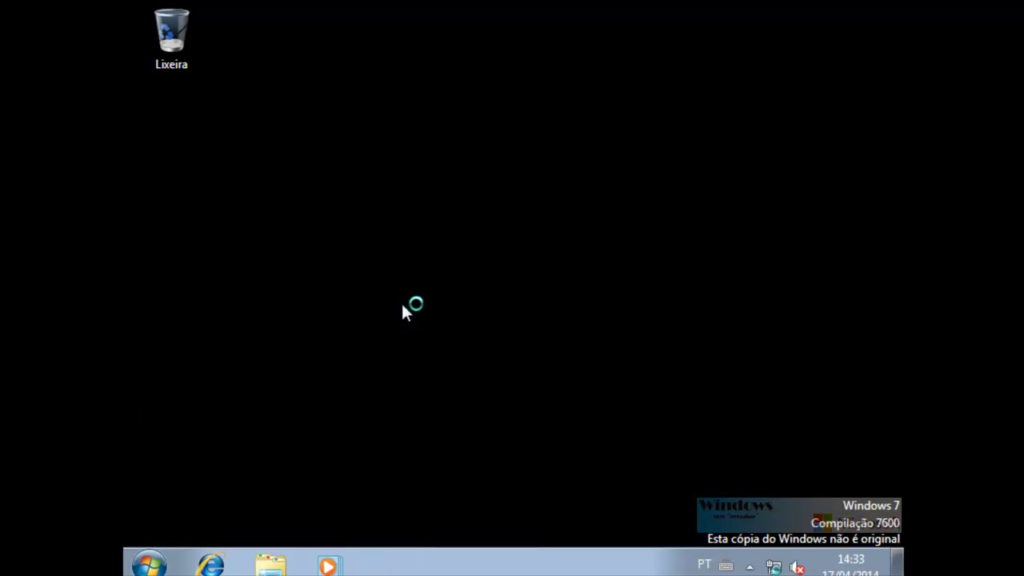
pyautogui.click(453, 472)
pyautogui.click(775, 141)
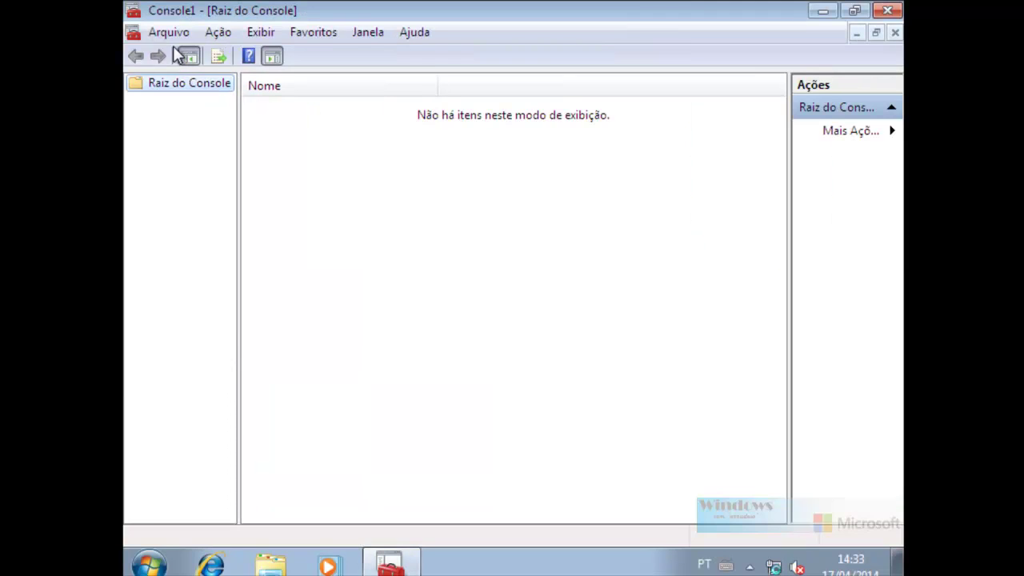
# - Start adding the Group Policy Object Editor snap-in to the console
pyautogui.click(161, 35)
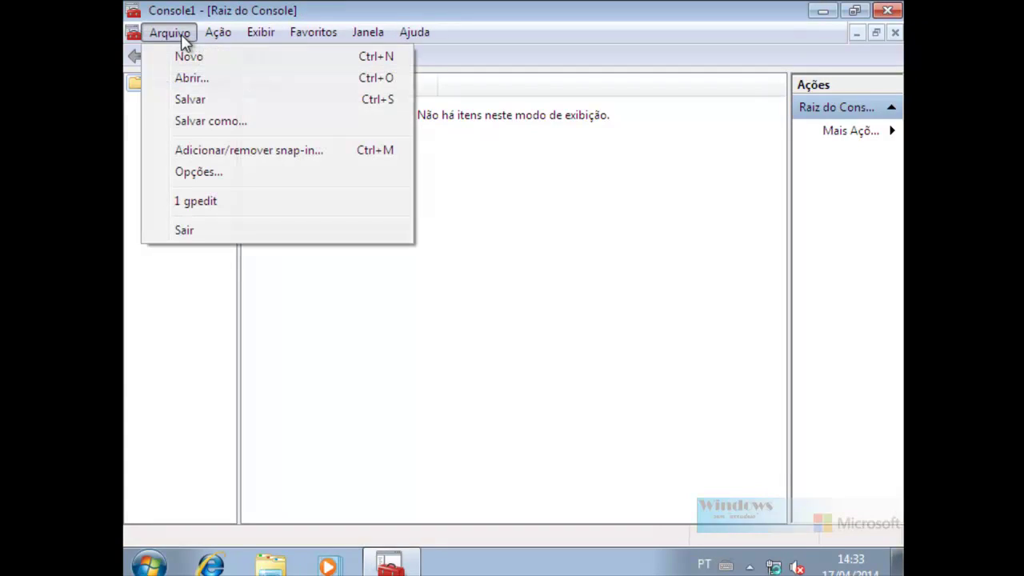
pyautogui.click(286, 154)
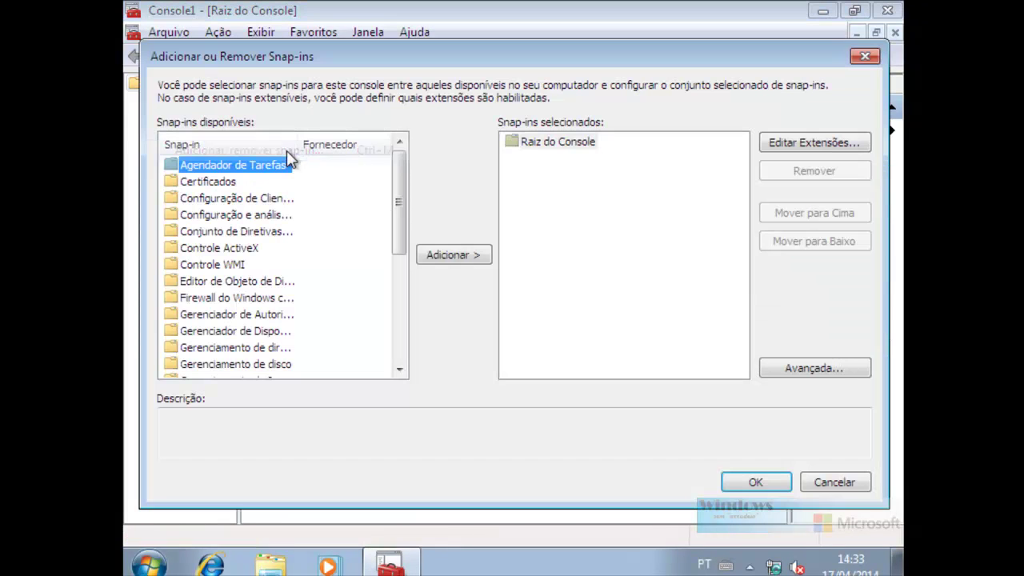
pyautogui.click(238, 281)
pyautogui.click(448, 256)
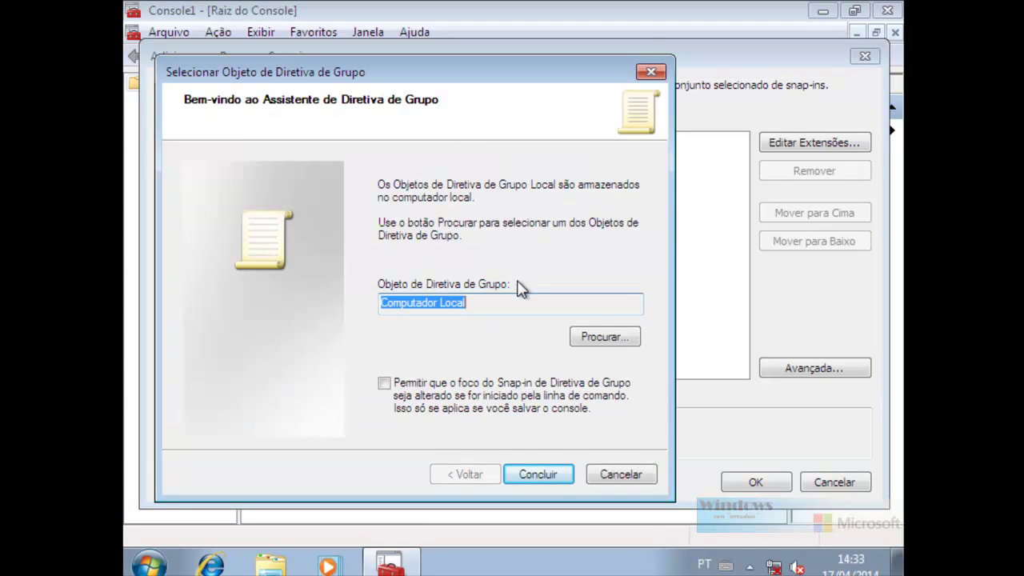
# - Target the policy snap-in at the Usuários Sem Privilégios de Administrador group and finish adding it to the console
pyautogui.click(591, 342)
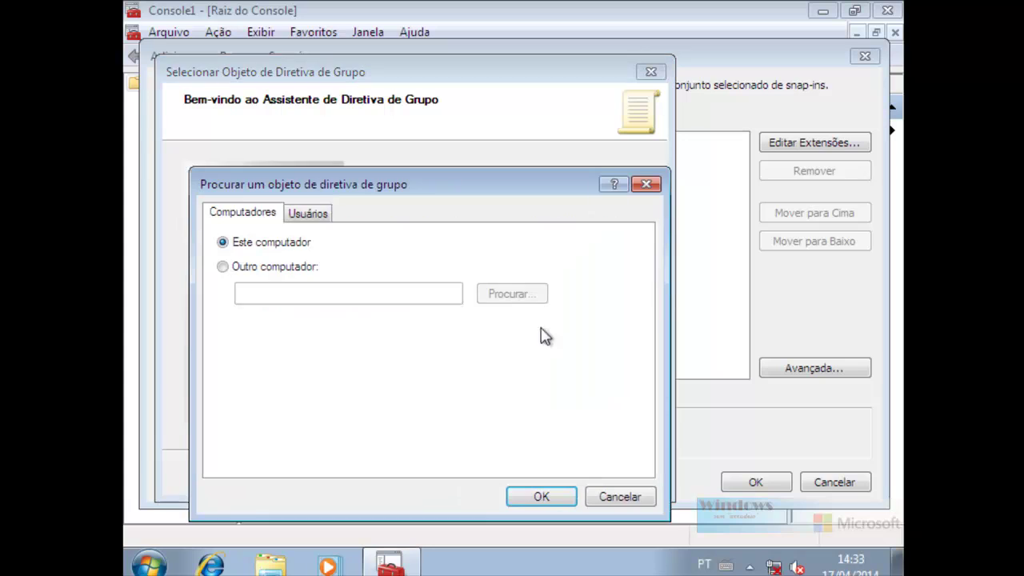
pyautogui.click(324, 224)
pyautogui.click(329, 357)
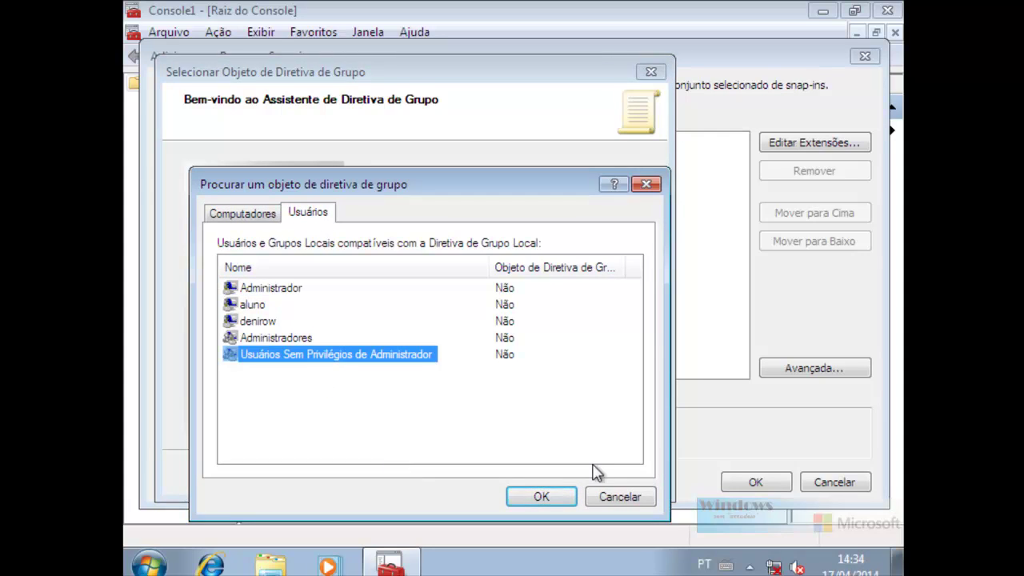
pyautogui.click(551, 504)
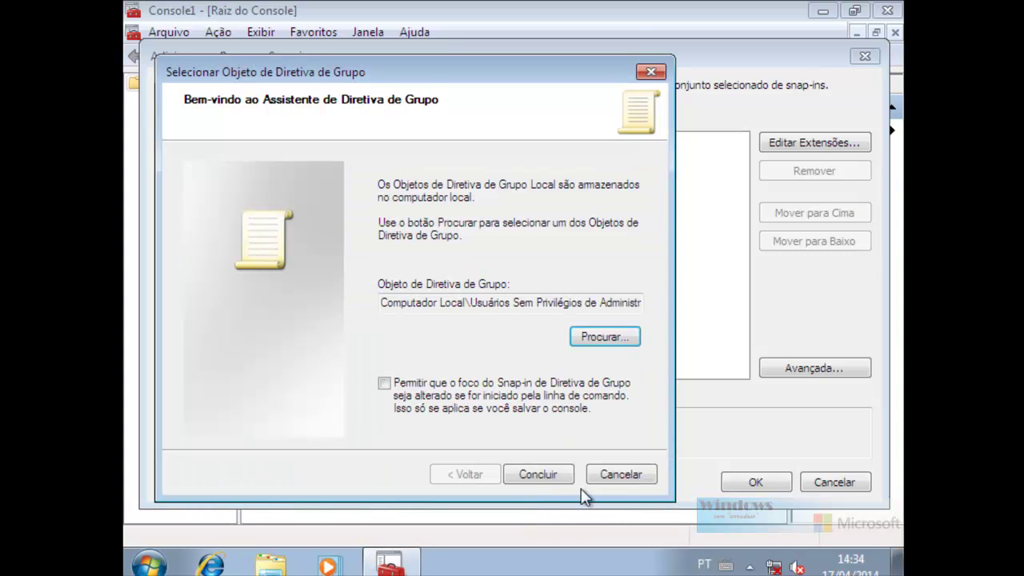
pyautogui.click(550, 478)
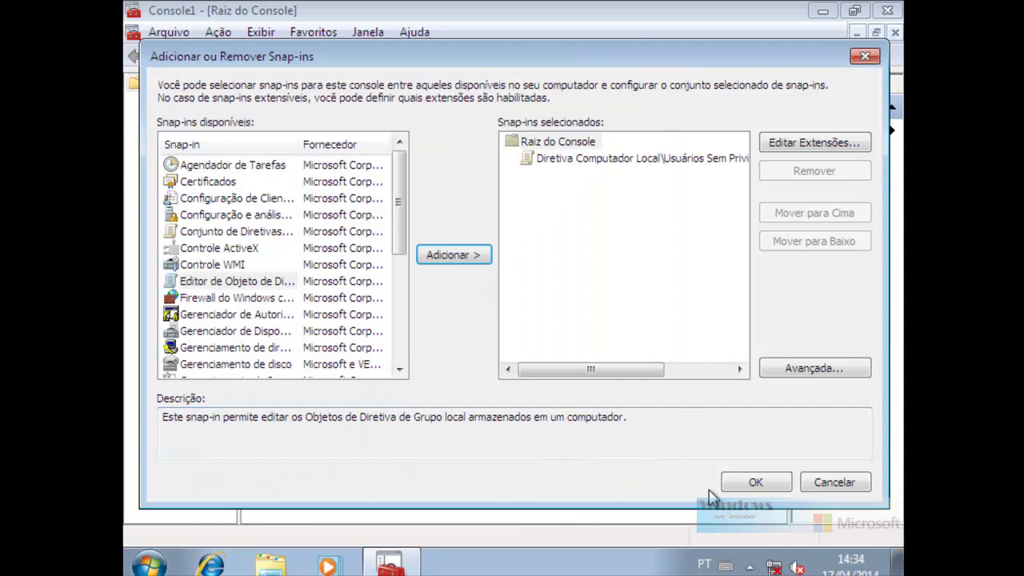
pyautogui.click(746, 482)
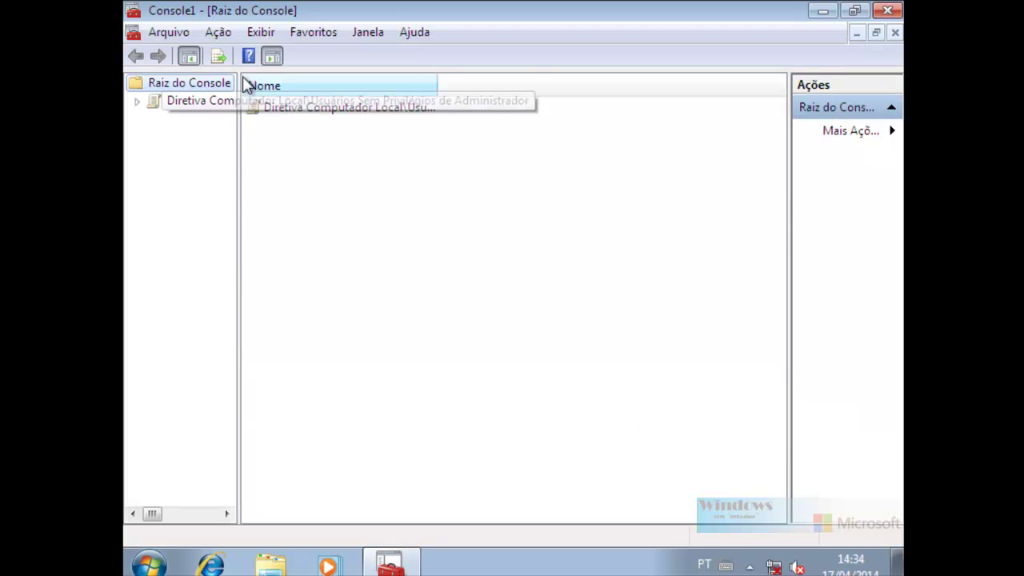
# - Hide the actions pane to widen the console tree, and expand the policy's user configuration down to Modelos Administrativos
pyautogui.click(272, 57)
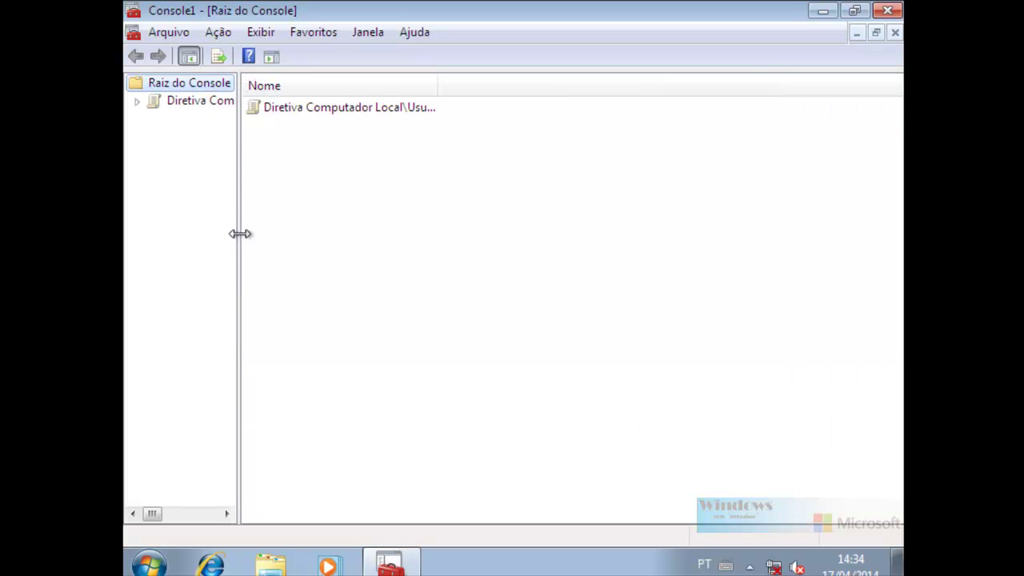
pyautogui.moveTo(240, 234); pyautogui.dragTo(387, 233)
pyautogui.click(138, 102)
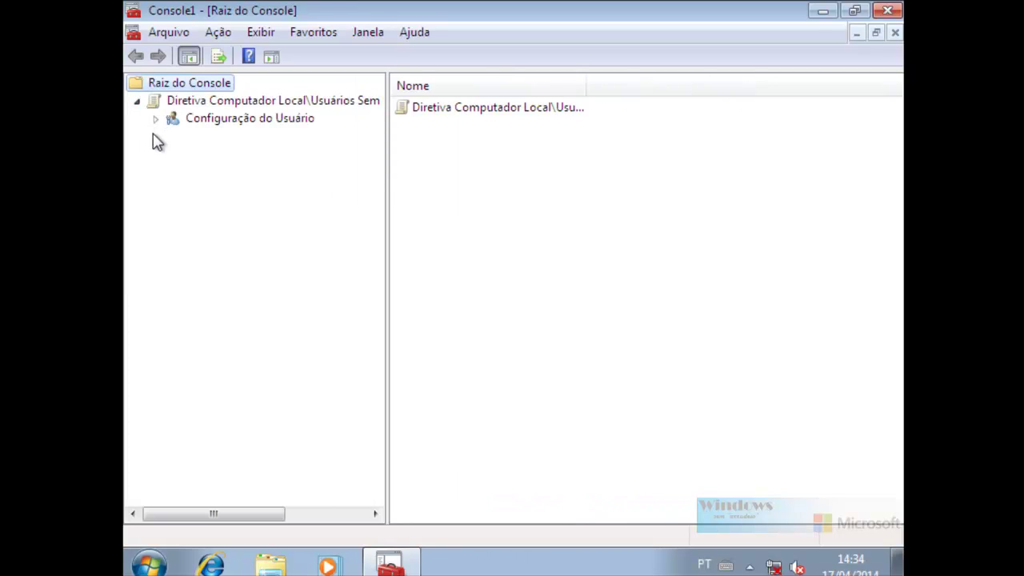
pyautogui.click(156, 104)
pyautogui.click(156, 120)
pyautogui.click(173, 171)
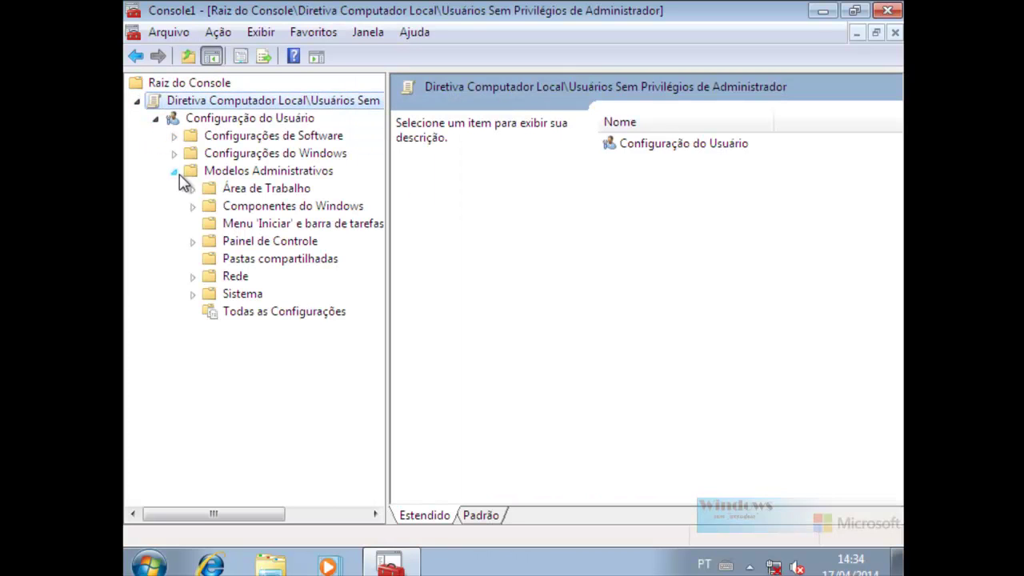
# - Set the Painel de Controle policy "Proibir acesso ao Painel de Controle" to Habilitado and apply it
pyautogui.click(264, 241)
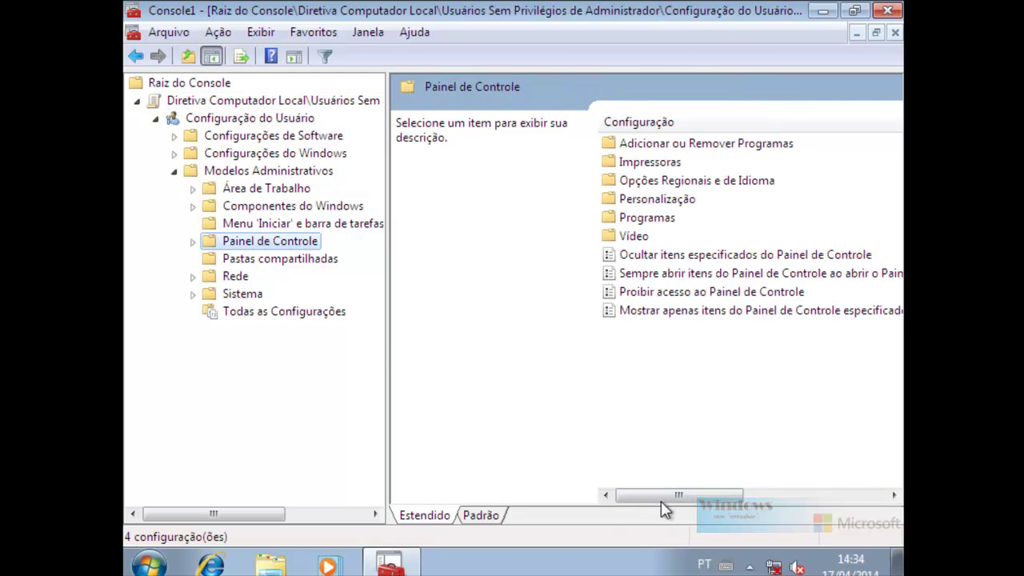
pyautogui.moveTo(661, 501)
pyautogui.mouseDown()
pyautogui.moveTo(697, 499)
pyautogui.moveTo(661, 500)
pyautogui.mouseUp()
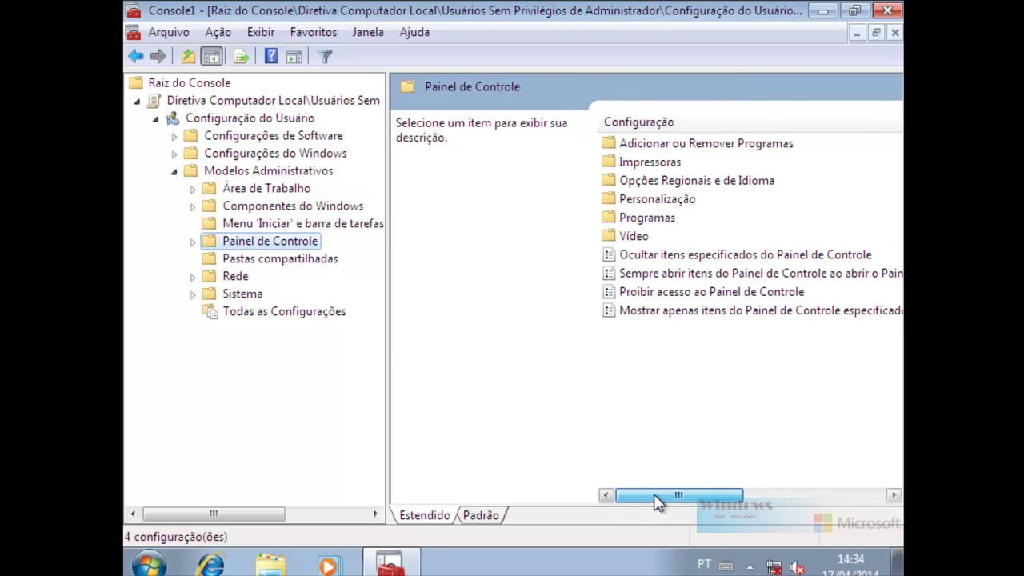
pyautogui.click(661, 294)
pyautogui.doubleClick(661, 293)
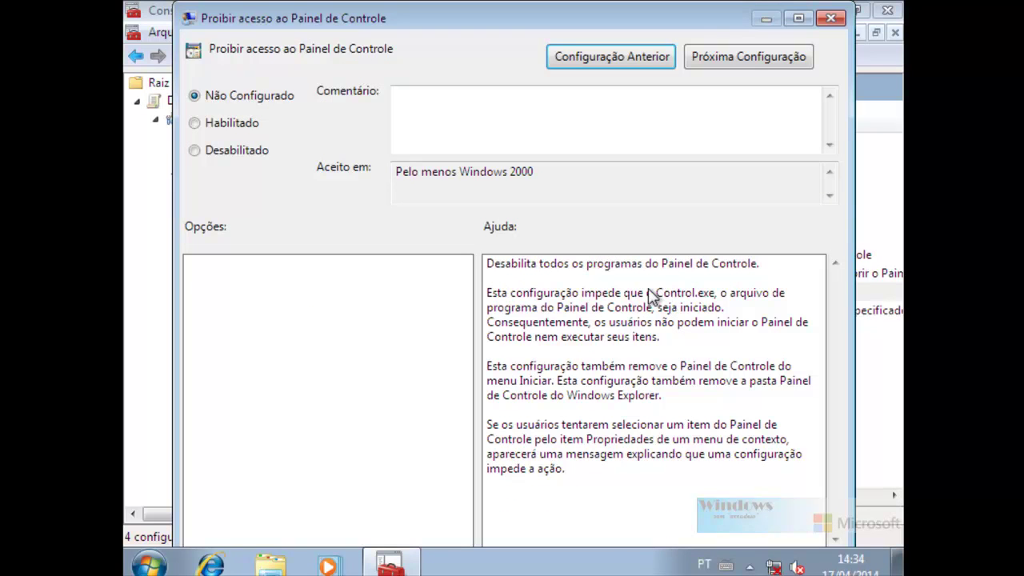
pyautogui.click(226, 128)
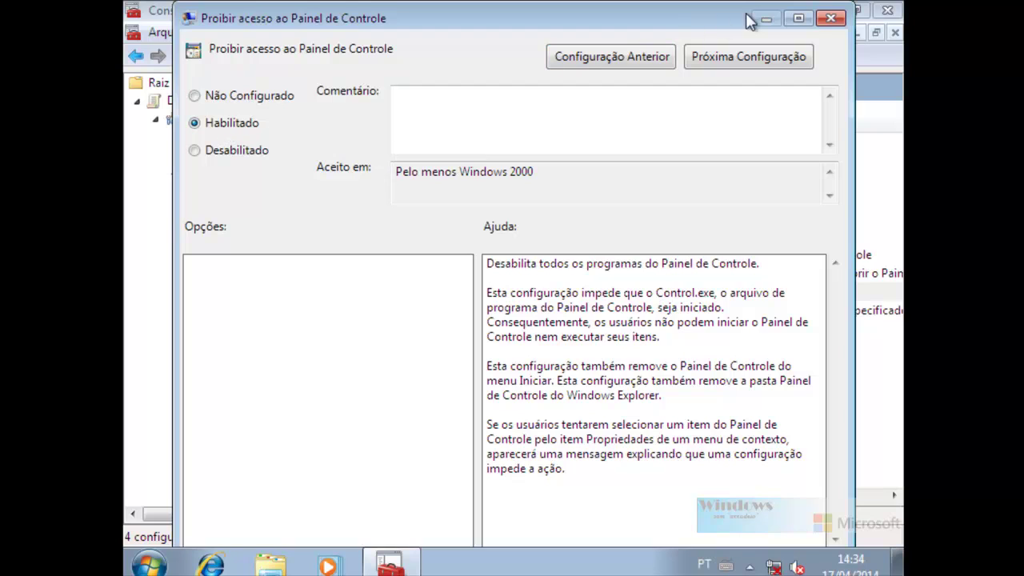
pyautogui.click(800, 20)
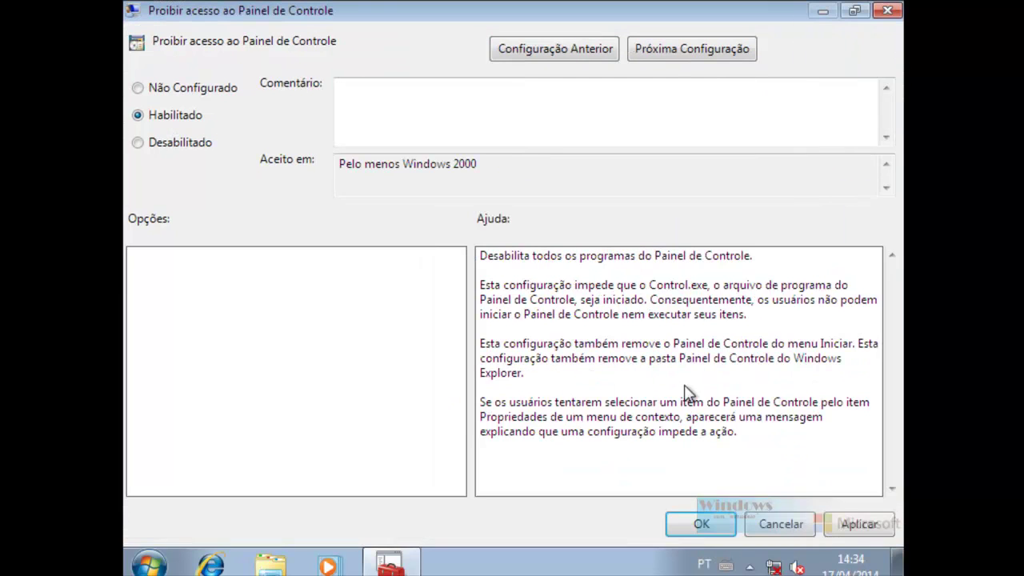
pyautogui.click(870, 525)
pyautogui.click(722, 522)
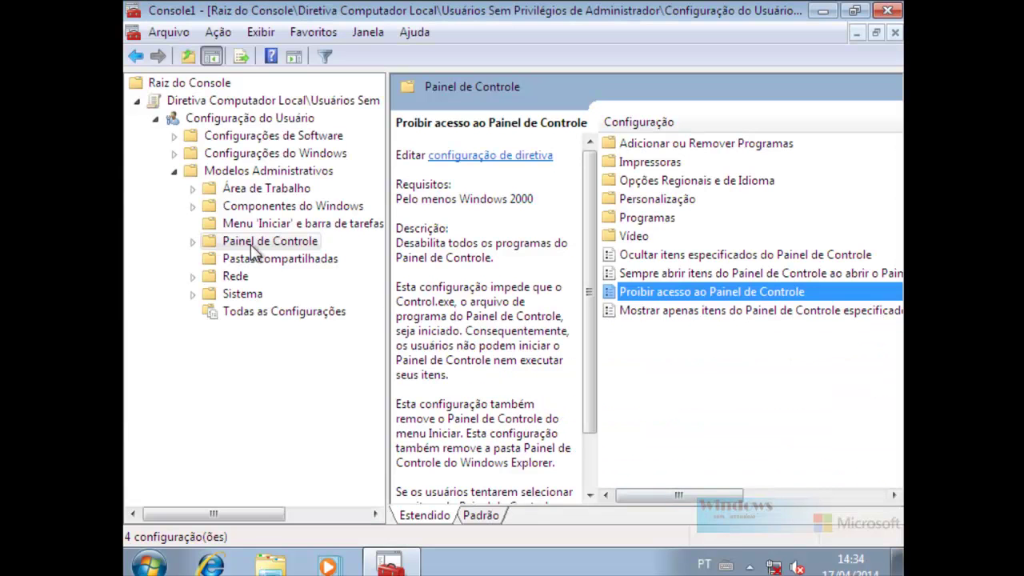
# - Examine the categories of Manutenção do Internet Explorer under Configurações do Windows, from Segurança to the browser user interface
pyautogui.click(174, 171)
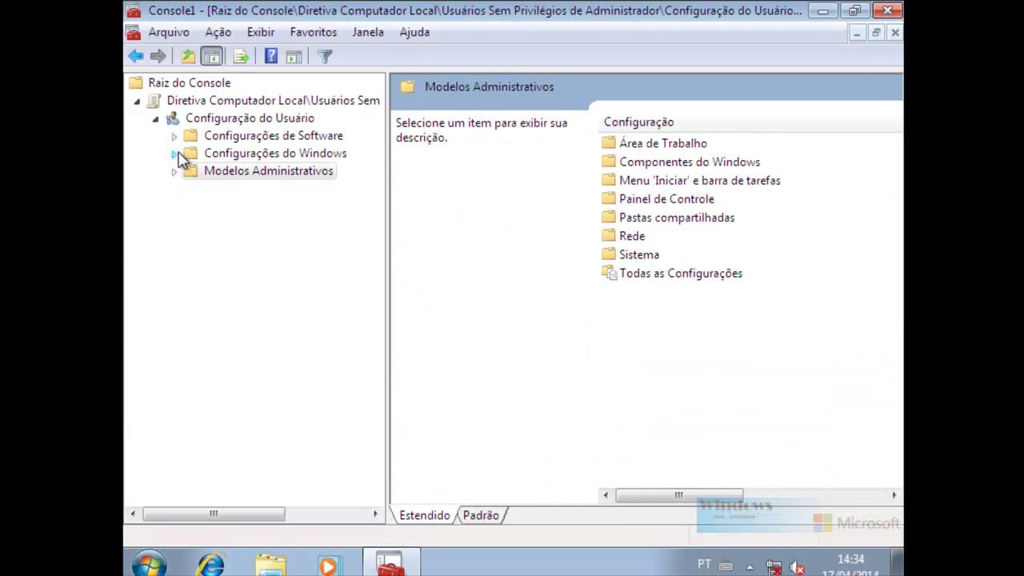
pyautogui.click(174, 154)
pyautogui.click(280, 243)
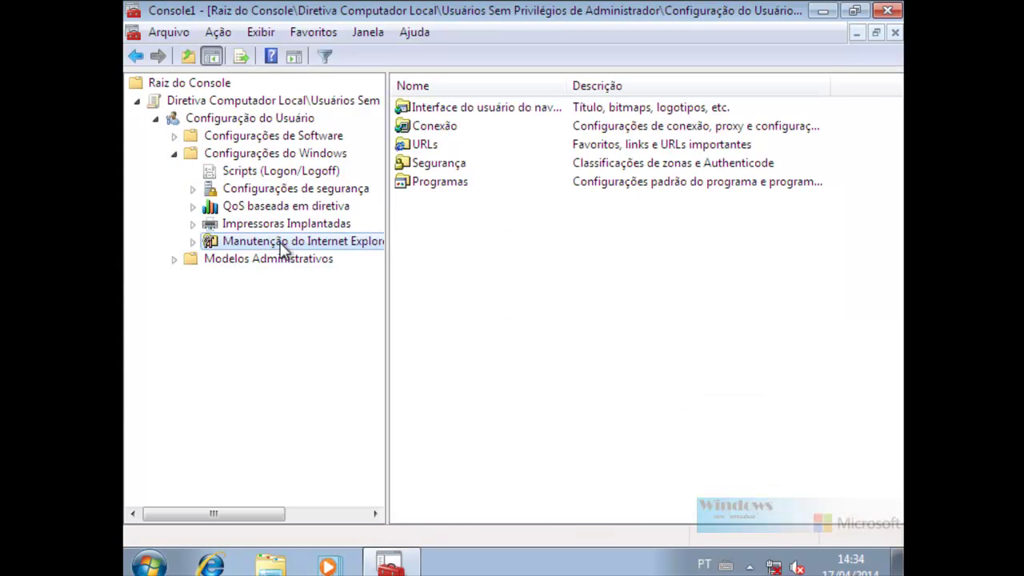
pyautogui.click(193, 243)
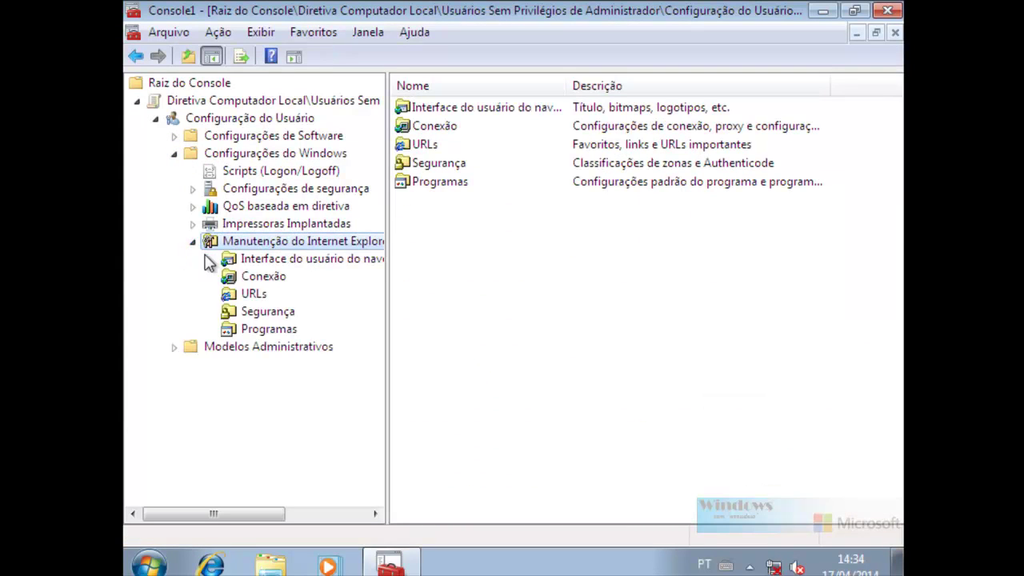
pyautogui.click(277, 313)
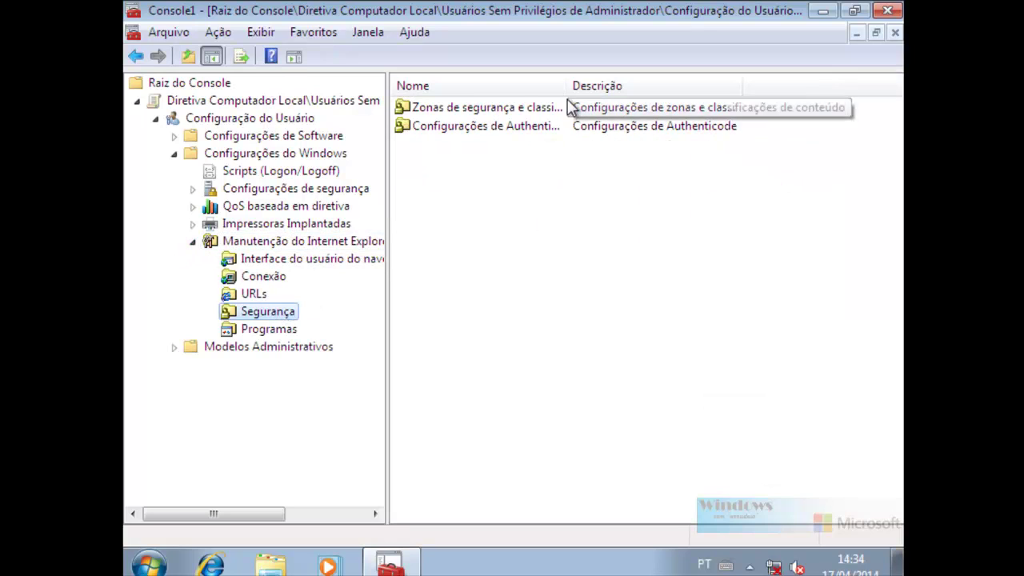
pyautogui.click(266, 329)
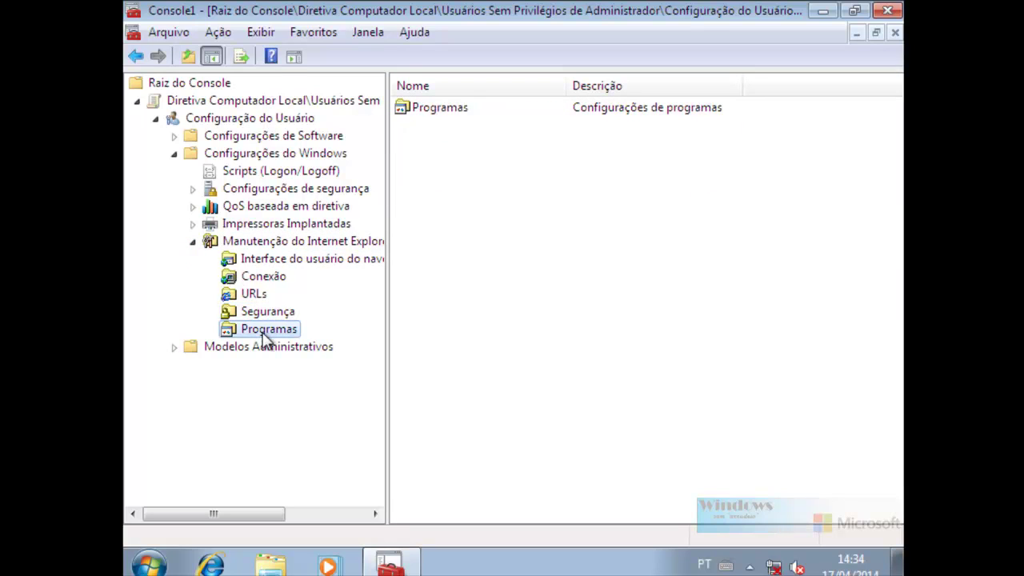
pyautogui.click(272, 277)
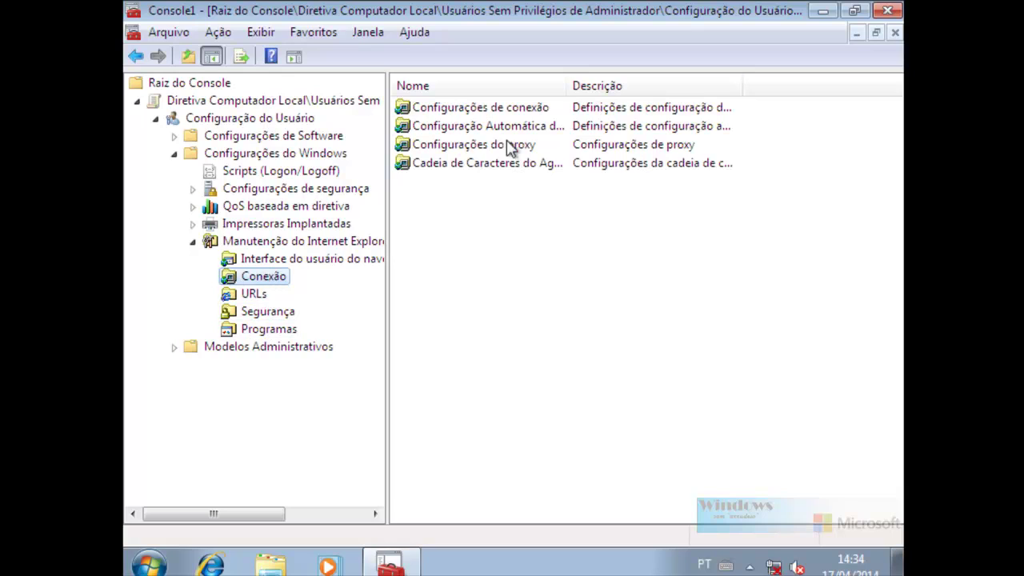
pyautogui.doubleClick(567, 80)
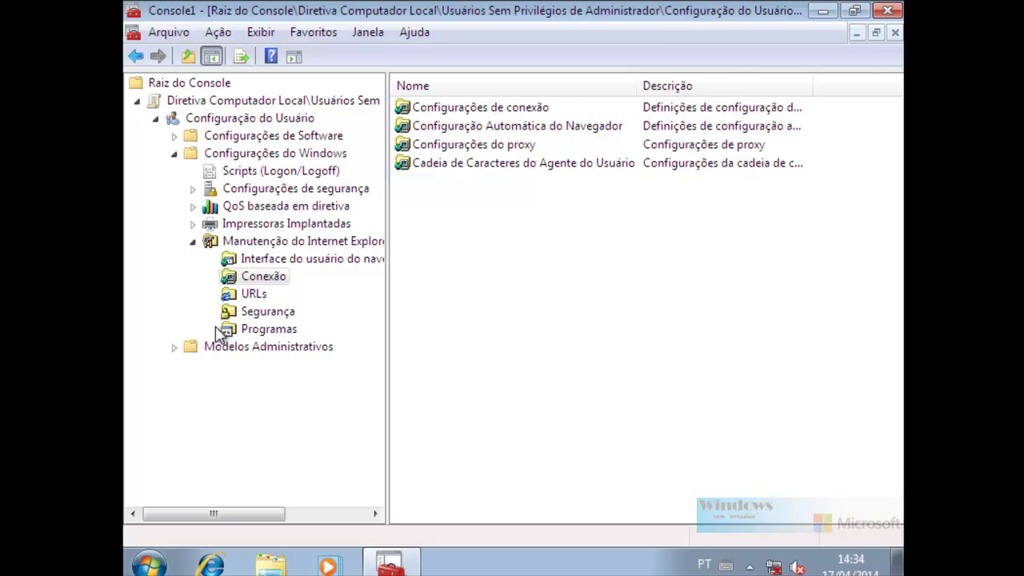
pyautogui.click(264, 294)
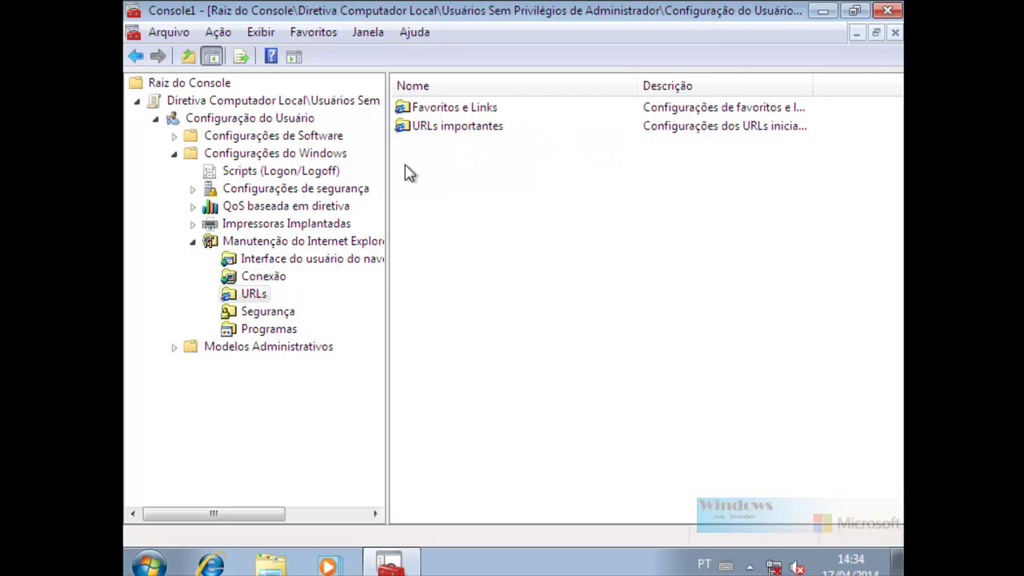
pyautogui.click(268, 258)
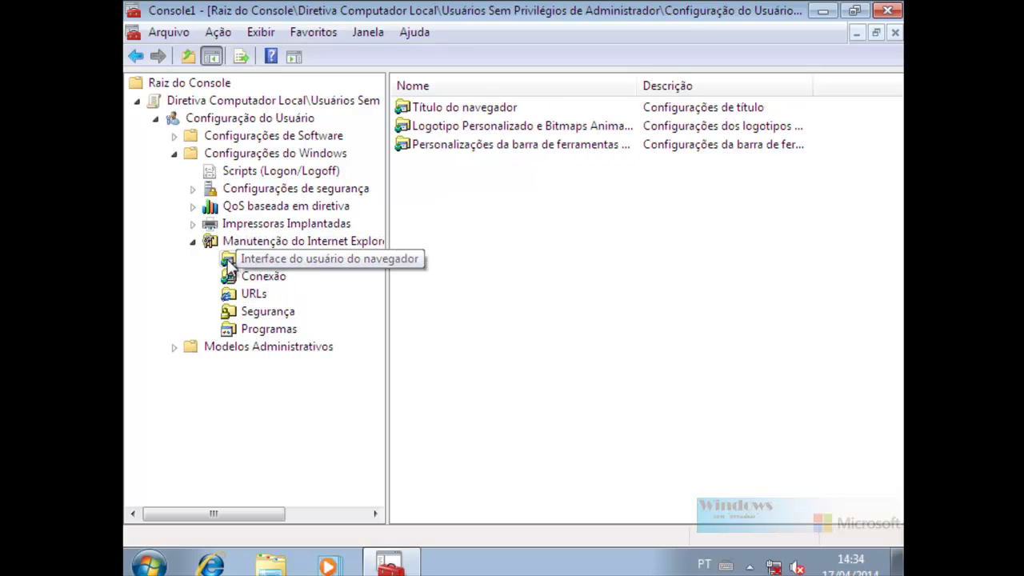
# - Inspect the browser toolbar, browser title and security zone settings of Internet Explorer maintenance without changing them
pyautogui.doubleClick(521, 144)
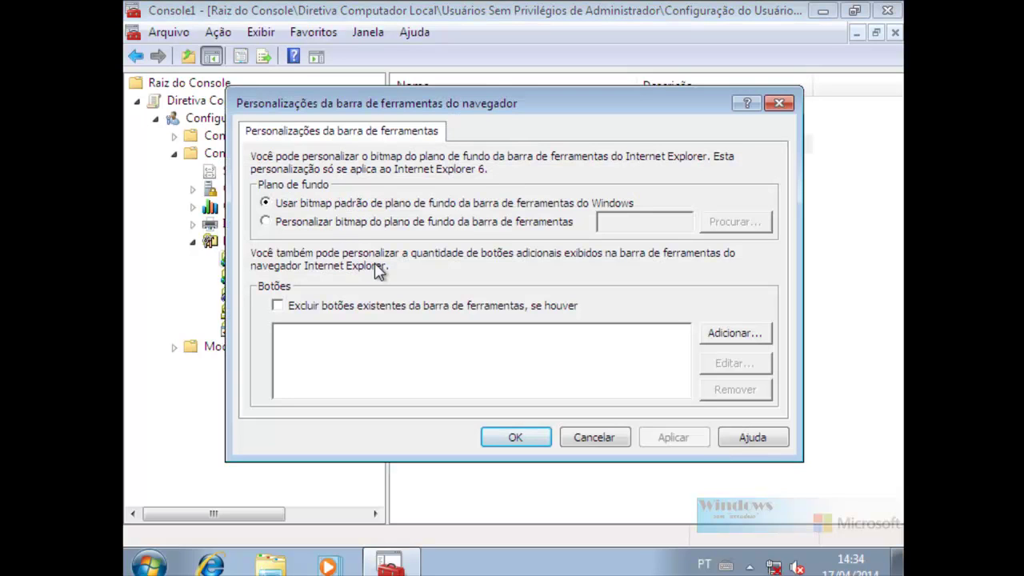
pyautogui.press('Escape')
pyautogui.click(480, 112)
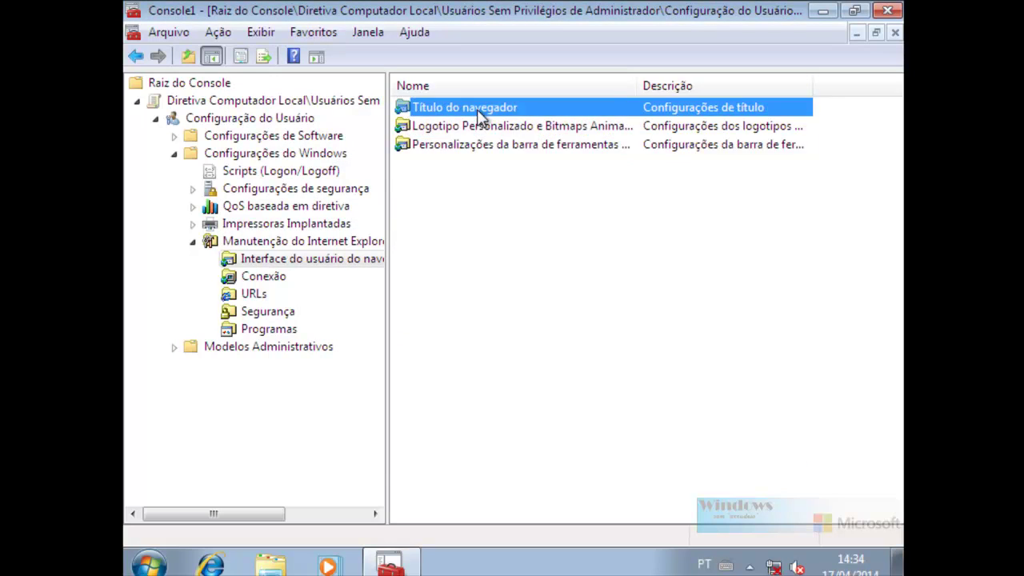
pyautogui.doubleClick(480, 116)
pyautogui.press('Escape')
pyautogui.doubleClick(640, 86)
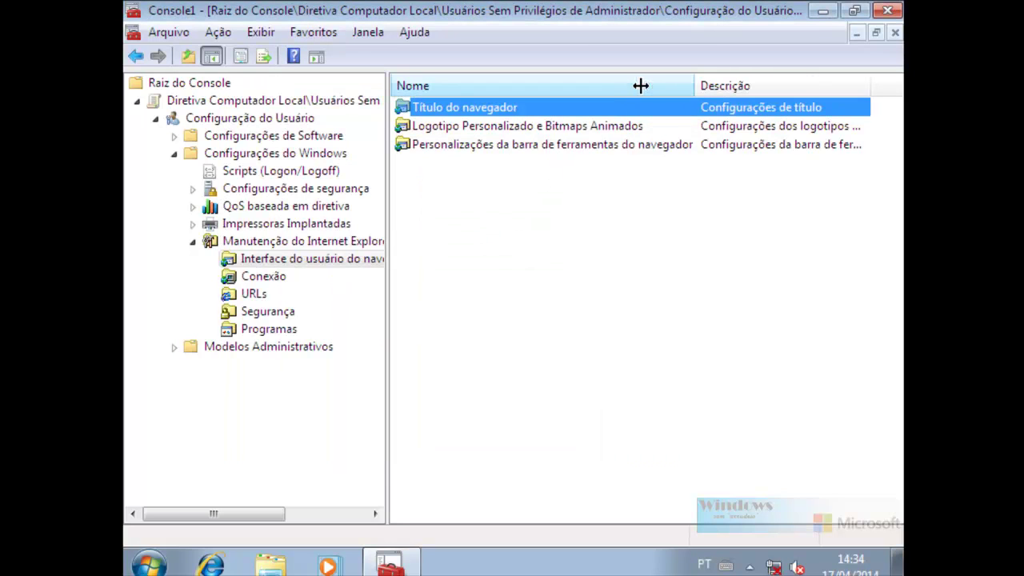
pyautogui.click(261, 316)
pyautogui.click(490, 116)
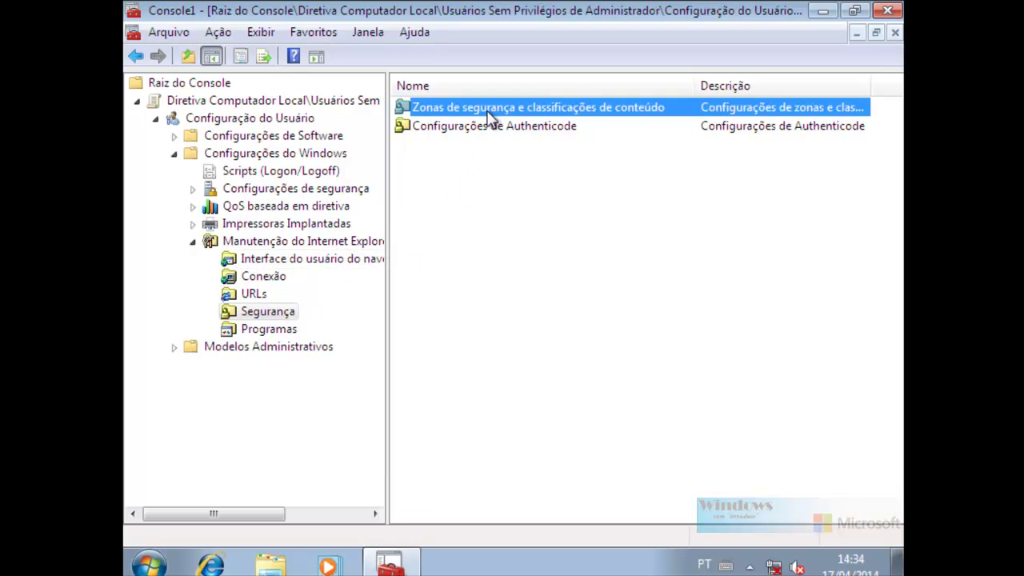
pyautogui.doubleClick(490, 116)
pyautogui.press('Escape')
# - Look over the logon/logoff scripts and Configurações de segurança, and return to the browser user interface settings
pyautogui.click(192, 241)
pyautogui.click(250, 171)
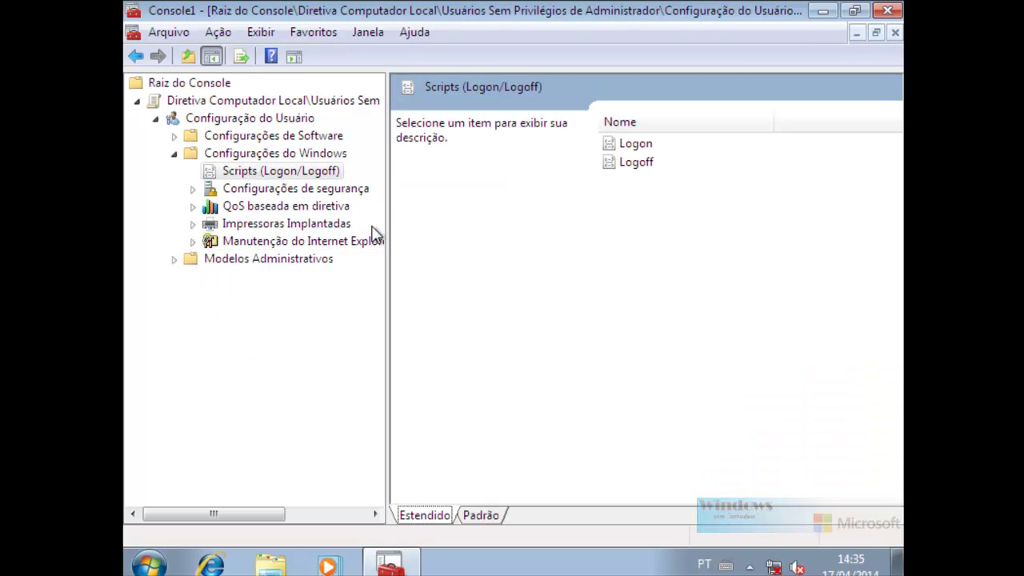
pyautogui.click(192, 189)
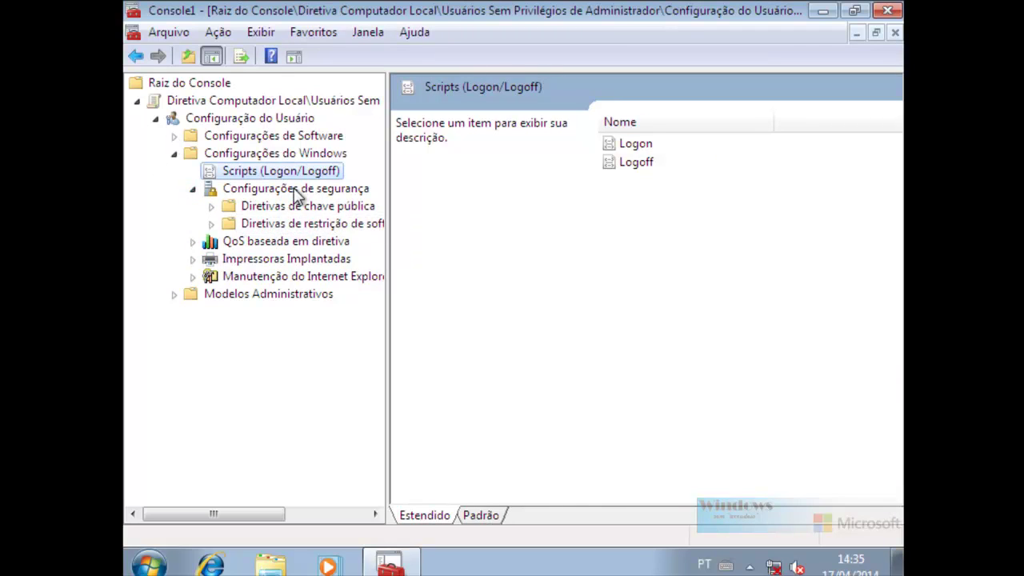
pyautogui.click(192, 277)
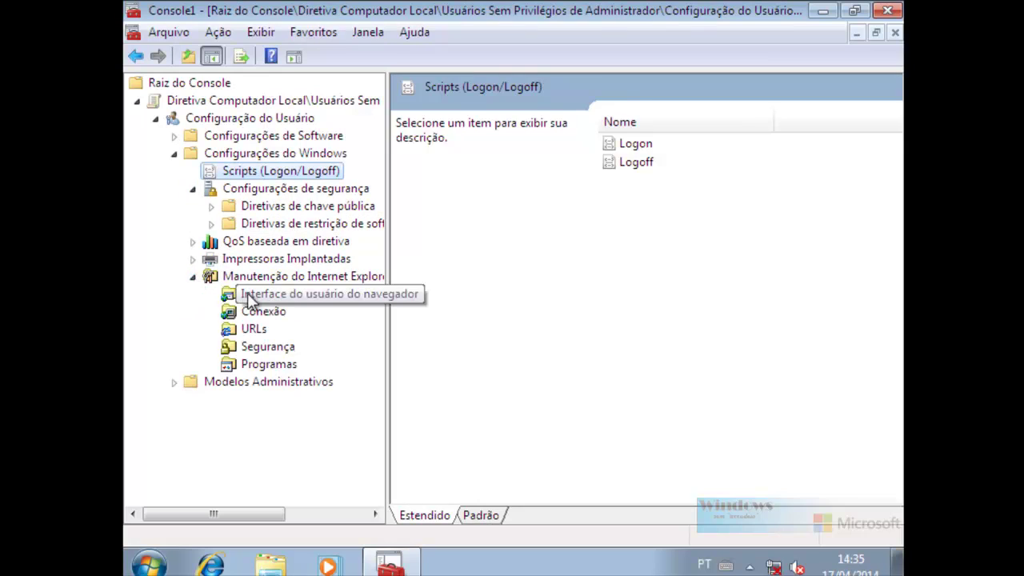
pyautogui.click(254, 298)
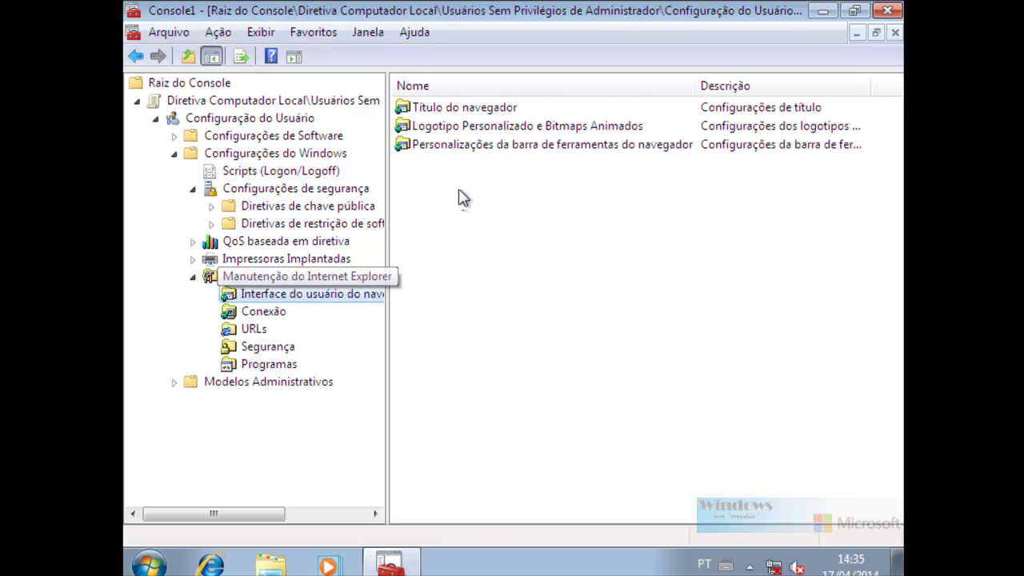
pyautogui.doubleClick(529, 145)
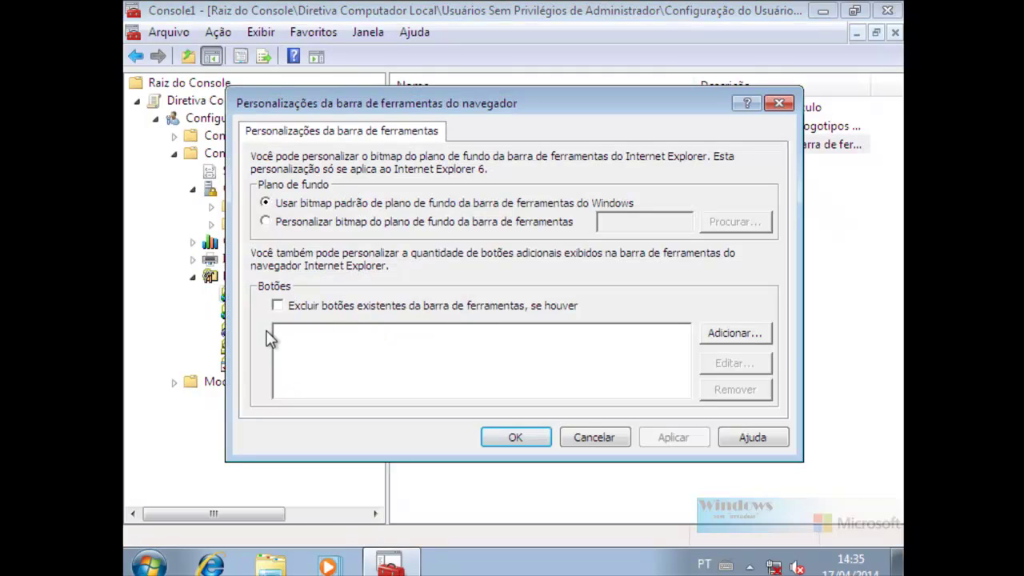
pyautogui.click(277, 305)
pyautogui.click(718, 335)
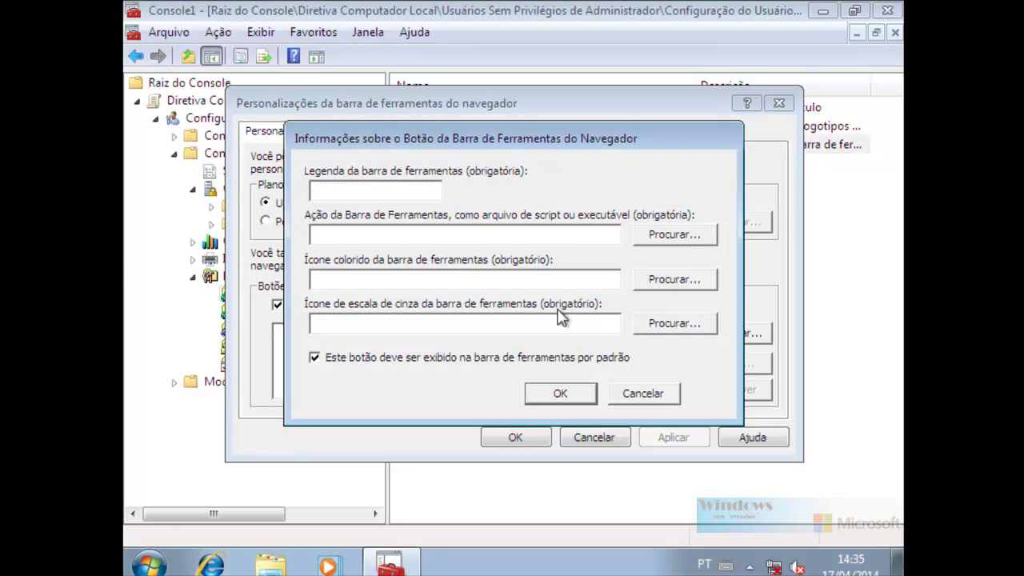
pyautogui.press('Escape')
pyautogui.press('Escape')
# - Review the Conexão and URLs categories, and collapse the Internet Explorer maintenance branch
pyautogui.click(264, 316)
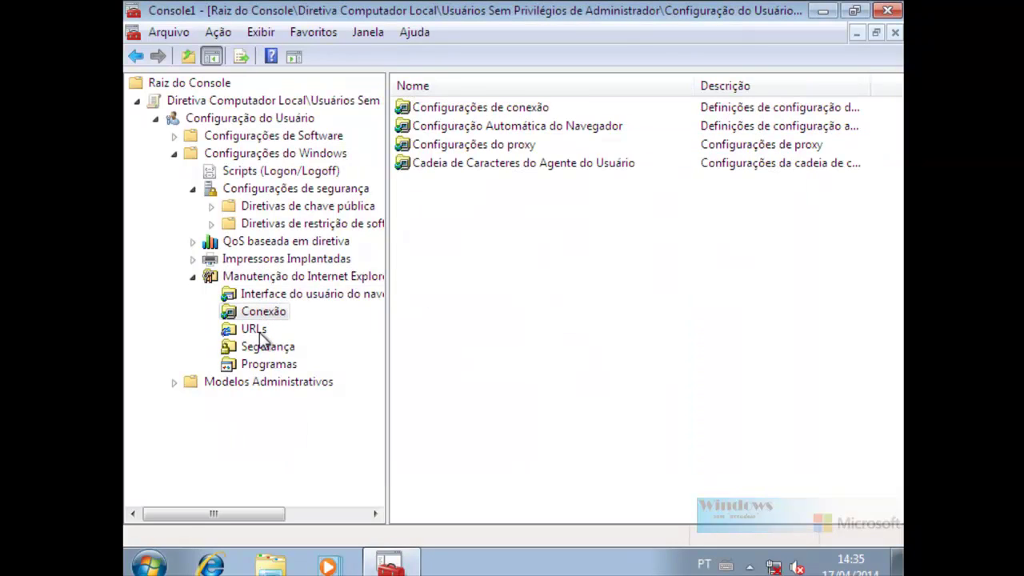
pyautogui.click(255, 330)
pyautogui.click(192, 277)
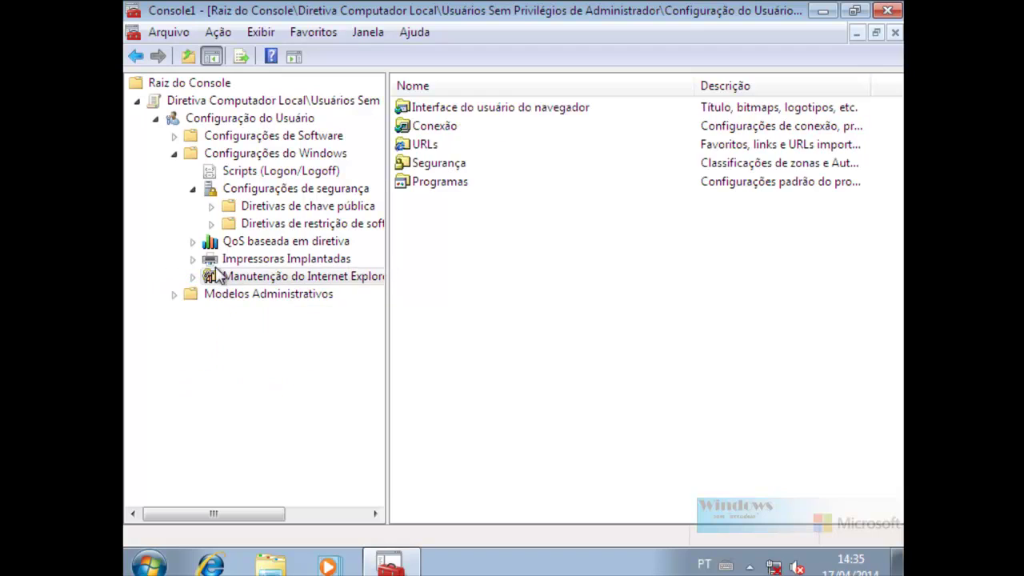
# - Collapse Configurações do Windows and display the Menu 'Iniciar' e barra de tarefas policies under Modelos Administrativos
pyautogui.click(192, 189)
pyautogui.click(174, 153)
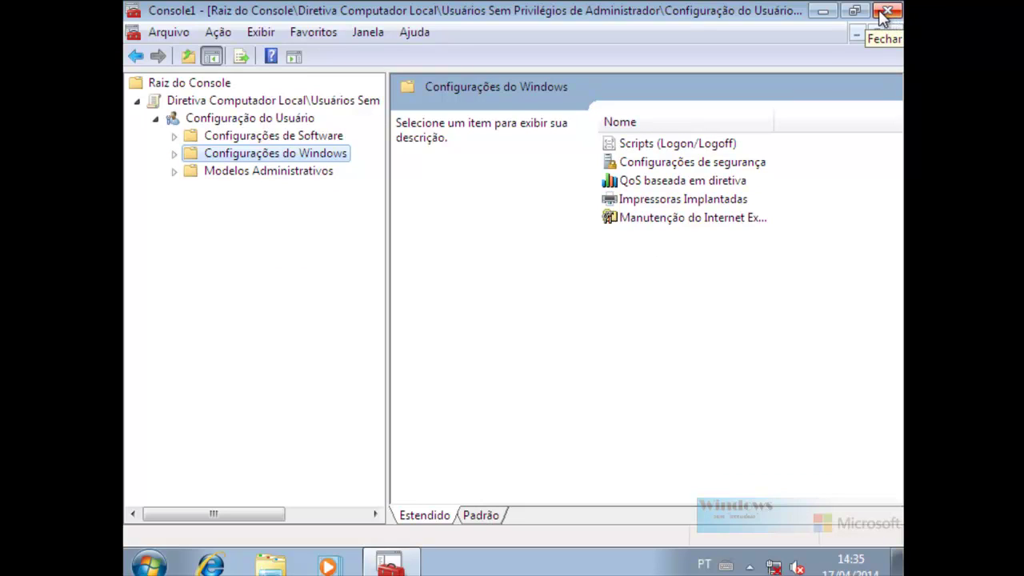
pyautogui.click(173, 171)
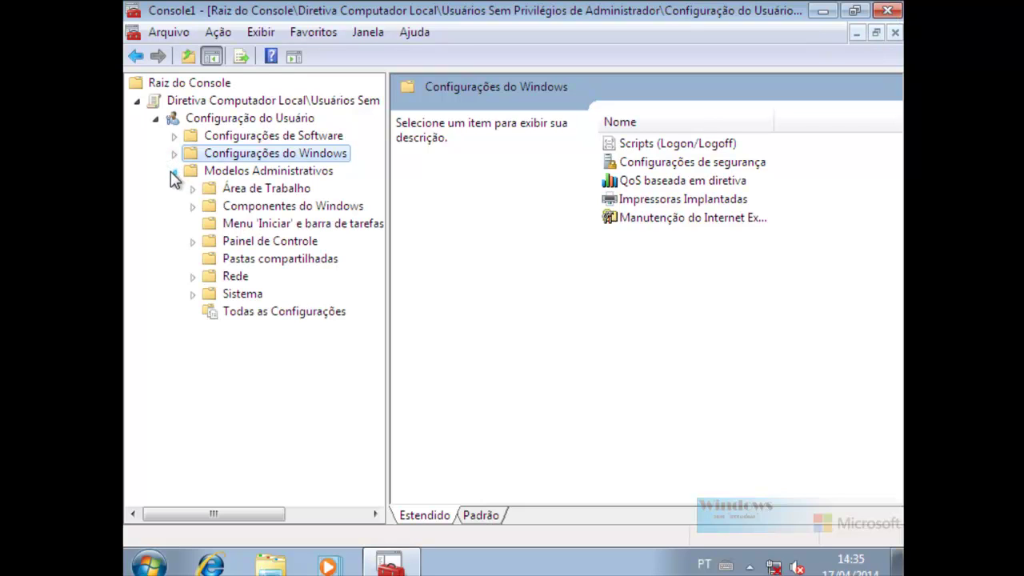
pyautogui.click(247, 241)
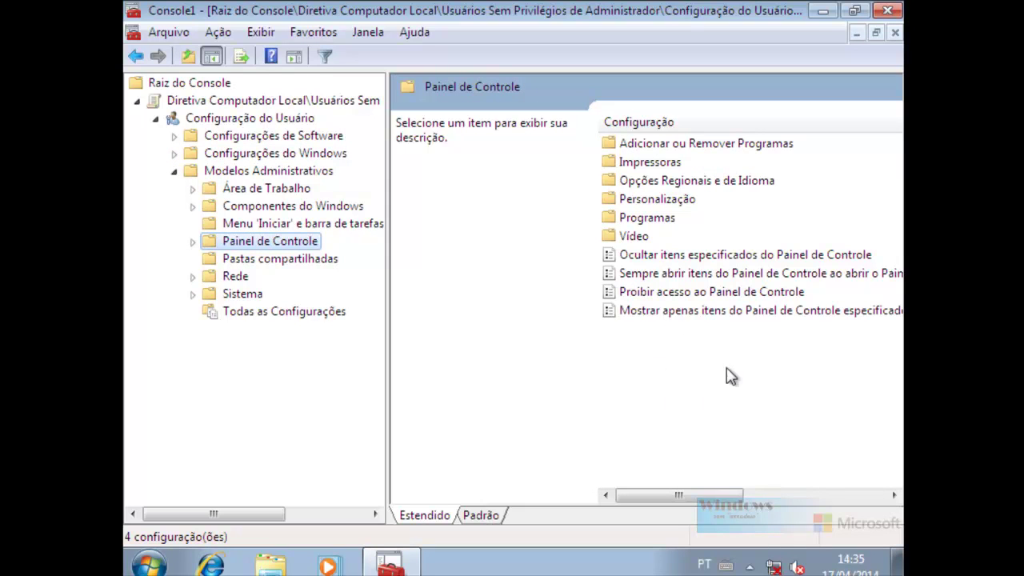
pyautogui.click(278, 227)
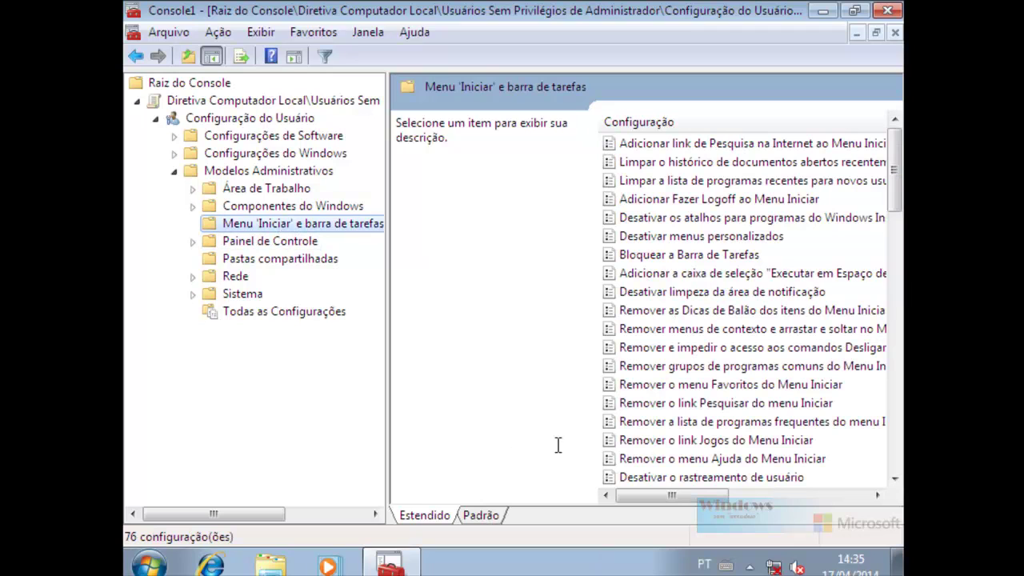
# - Set the Forçar Menu Iniciar clássico policy to Habilitado and apply it
pyautogui.moveTo(896, 170); pyautogui.dragTo(898, 370)
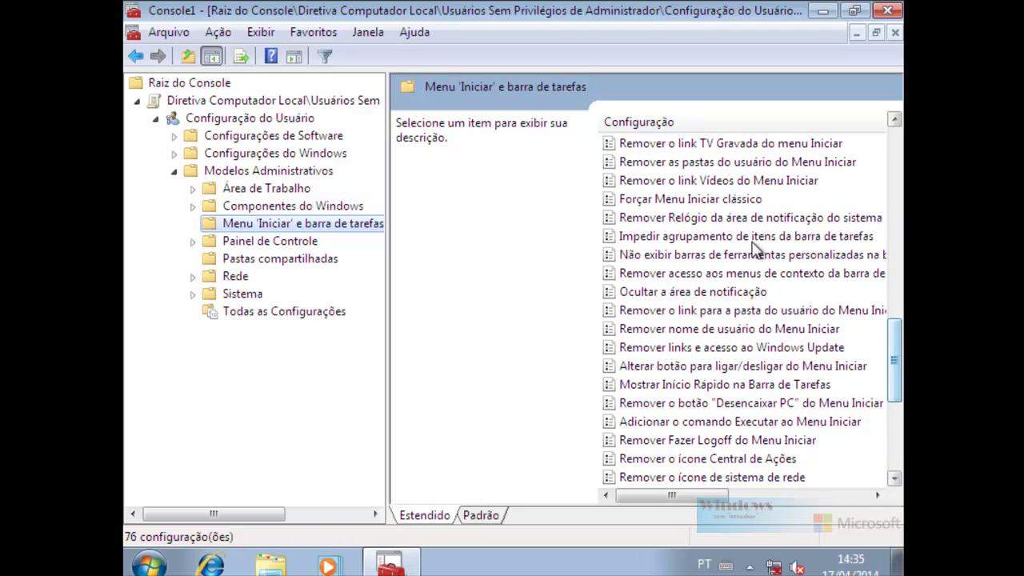
pyautogui.doubleClick(680, 200)
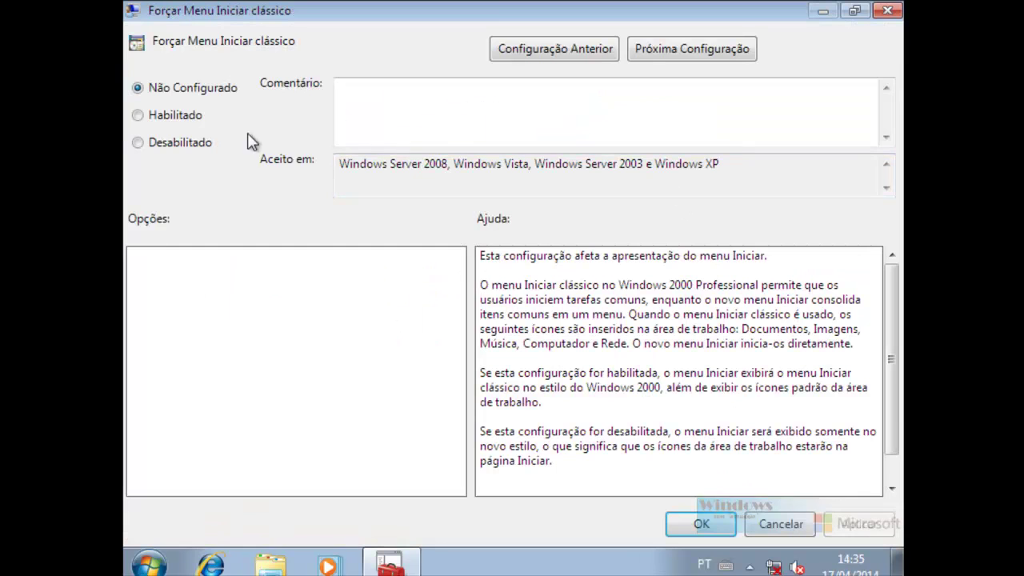
pyautogui.click(159, 114)
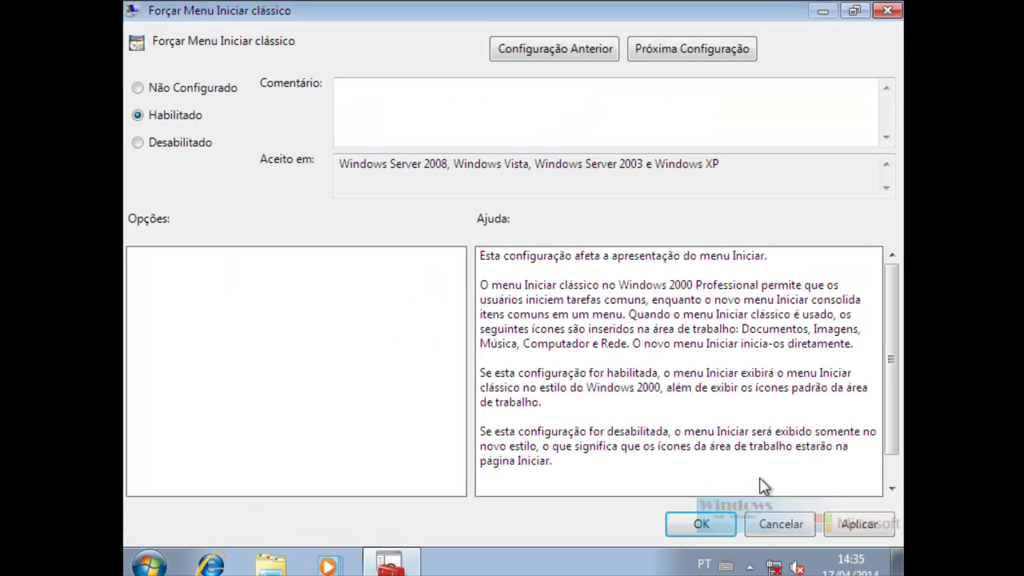
pyautogui.click(868, 526)
pyautogui.click(703, 525)
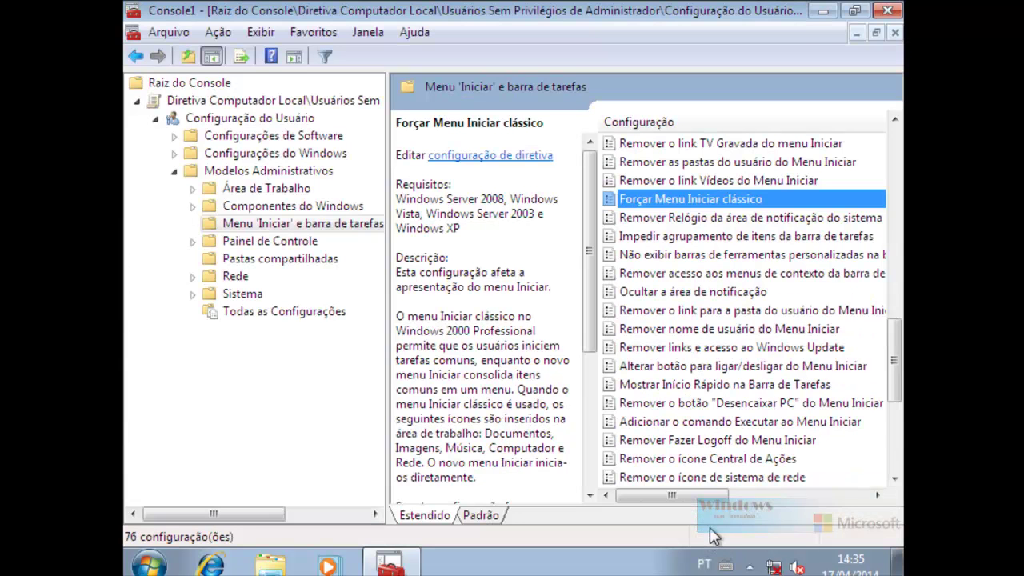
# - Close the console, saving its settings to the Área de Trabalho under the name MMC
pyautogui.click(887, 11)
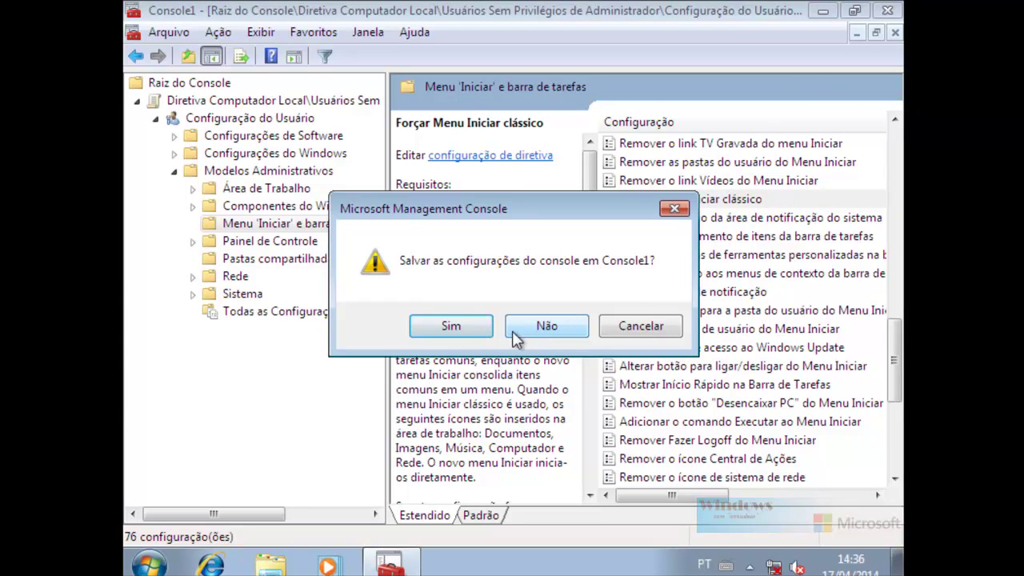
pyautogui.click(459, 329)
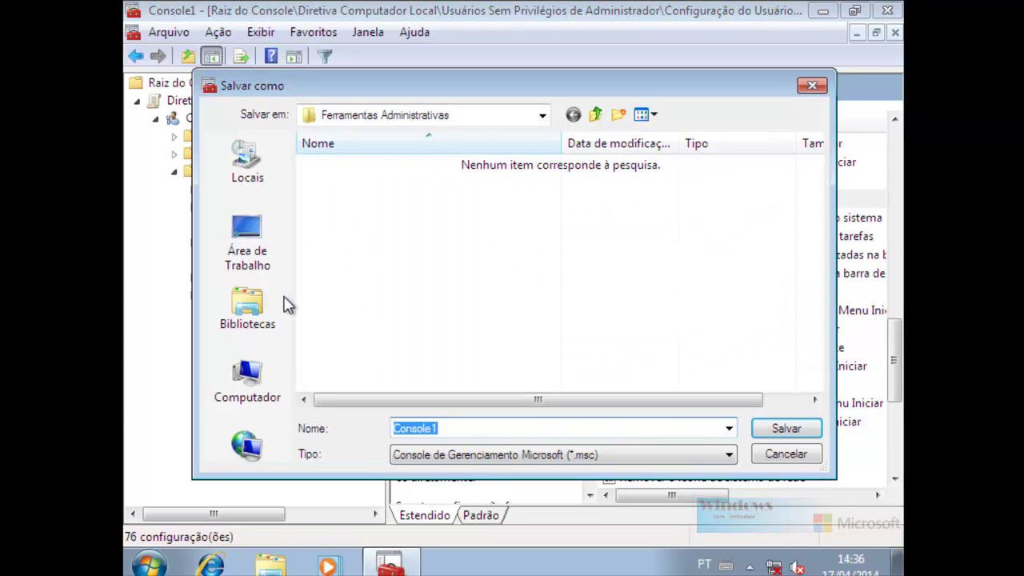
pyautogui.click(253, 244)
pyautogui.click(470, 431)
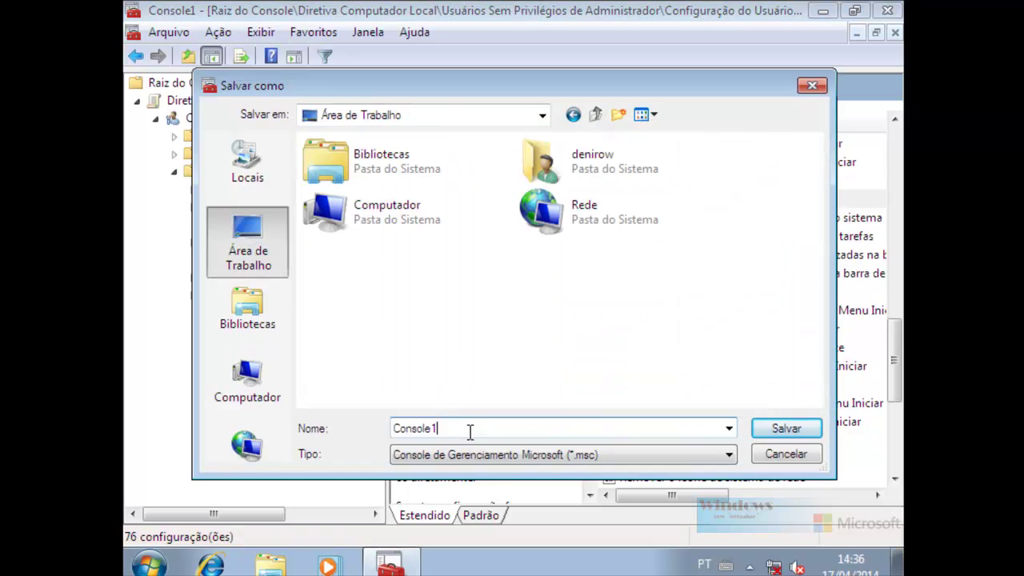
pyautogui.doubleClick(469, 430)
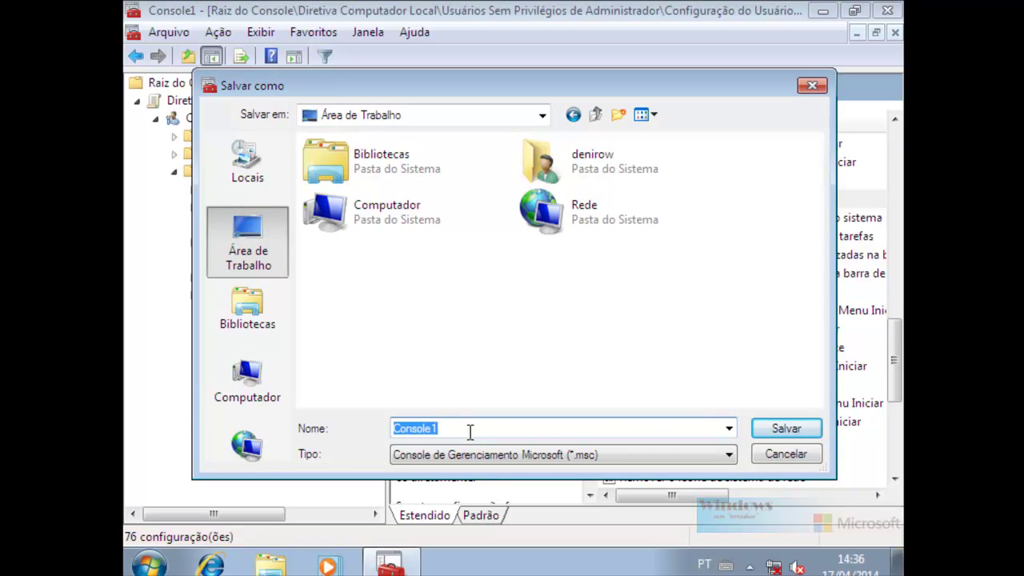
pyautogui.write('MMC')
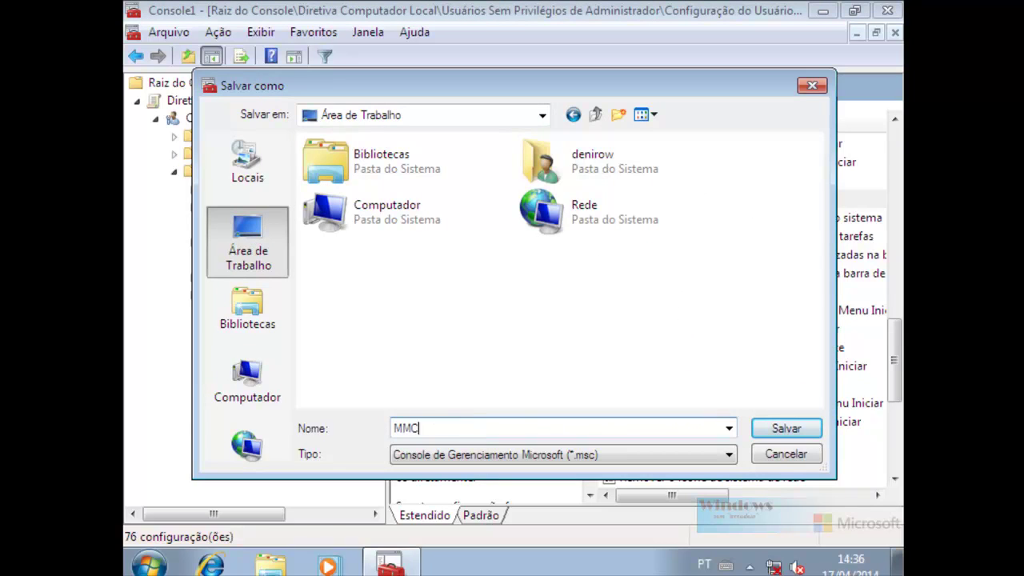
pyautogui.click(787, 434)
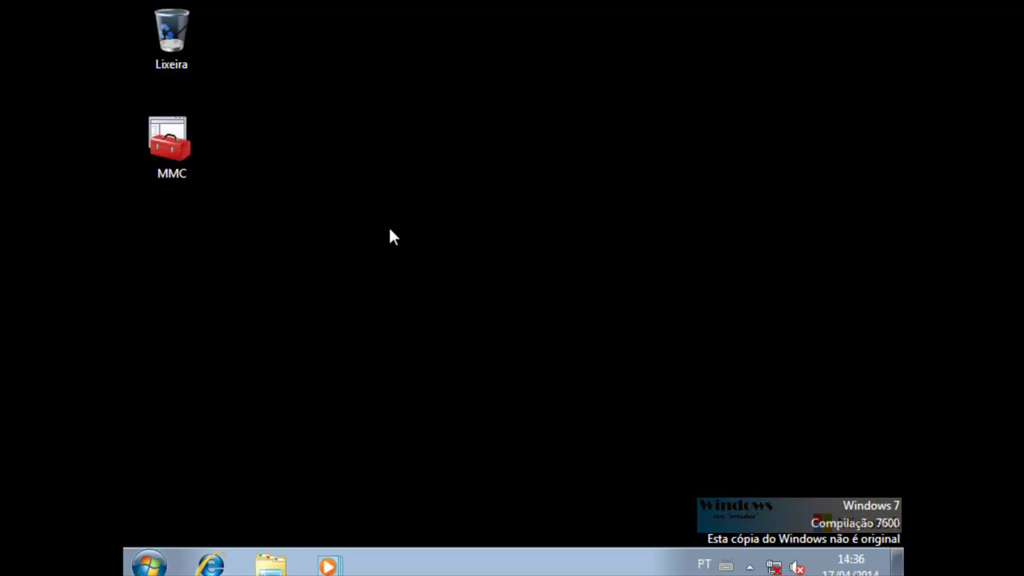
# - Run gpupdate to refresh the group policies
pyautogui.click(207, 154)
pyautogui.press('super+r')
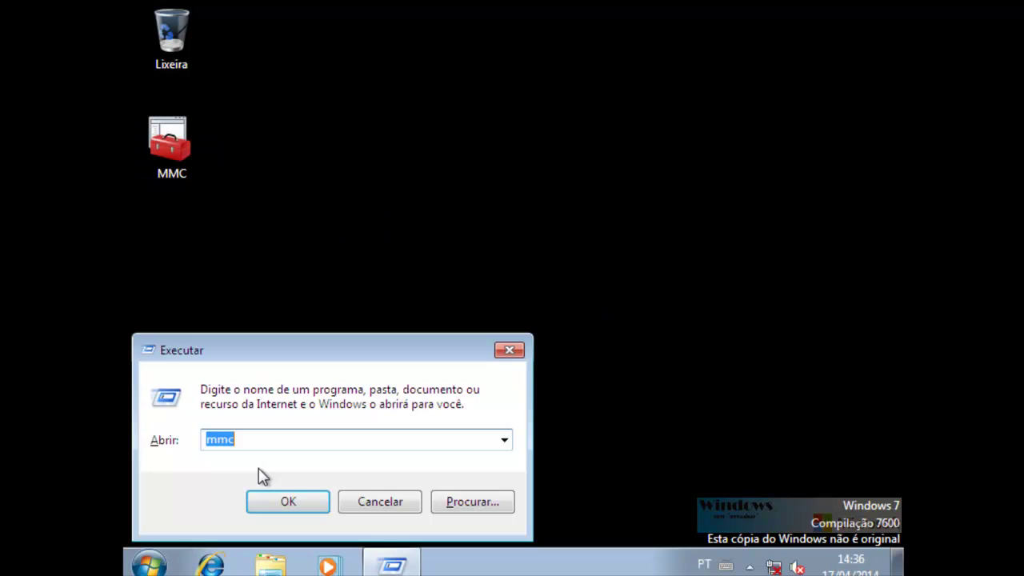
pyautogui.write('gpupdate')
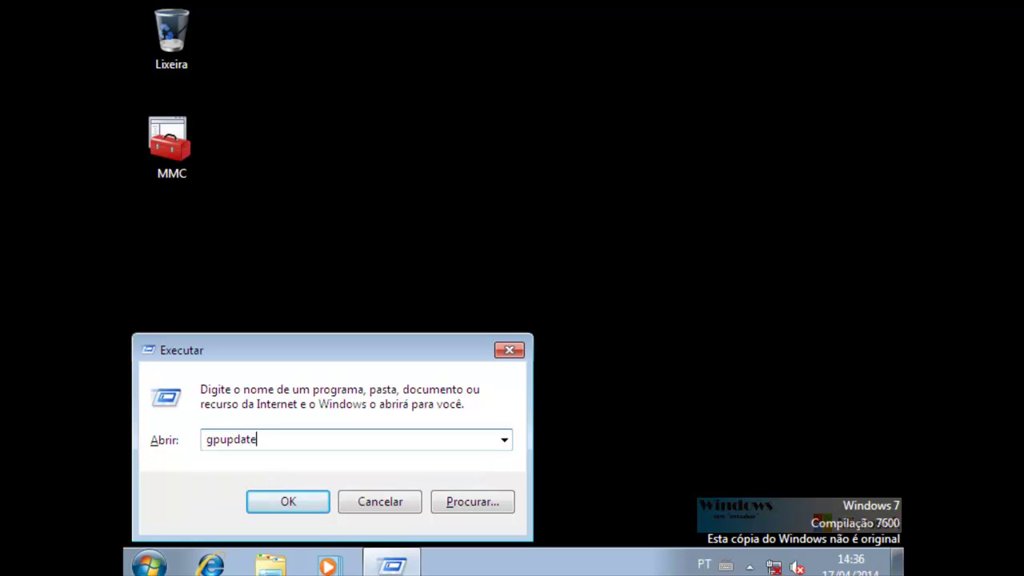
pyautogui.hotkey('ctrl', 'a')
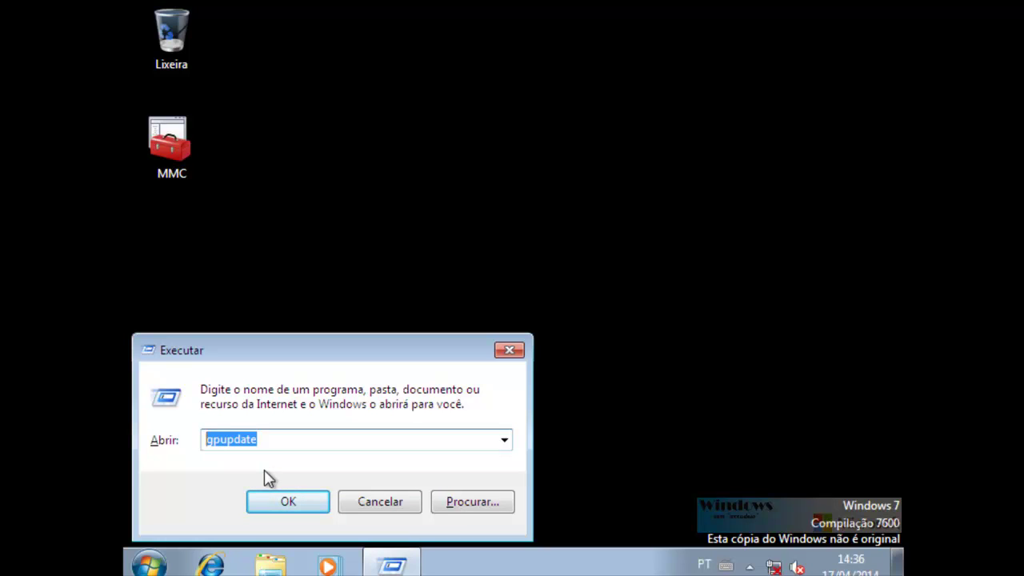
pyautogui.press('Return')
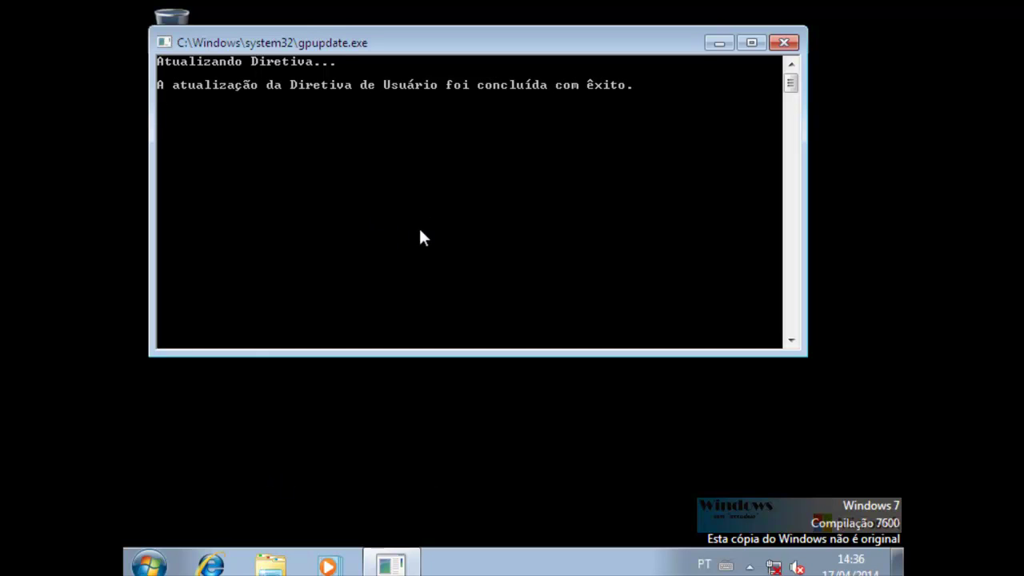
# - Log off the administrator account, sign in as aluno and cancel the Windows activation prompt
pyautogui.click(149, 564)
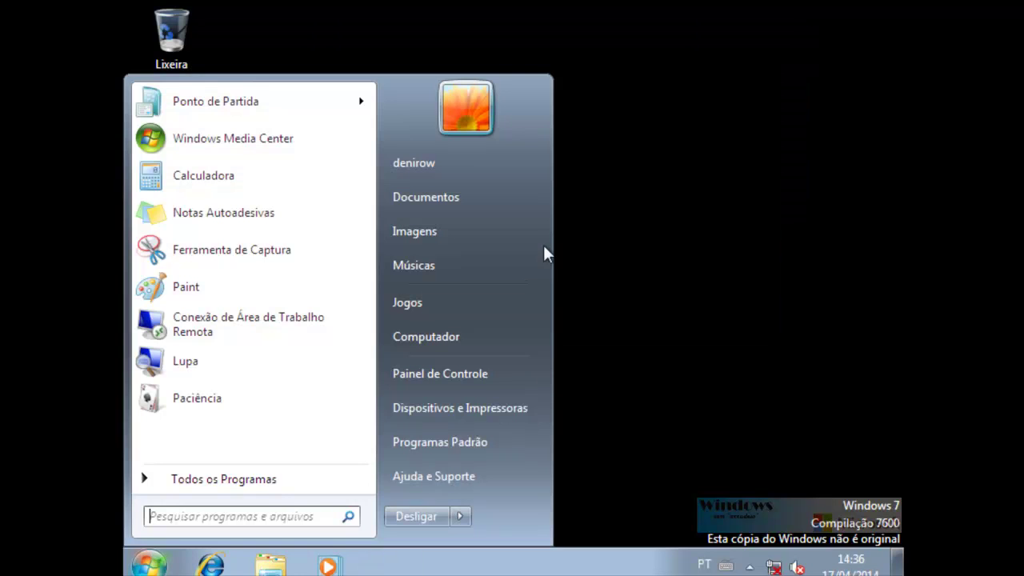
pyautogui.click(460, 516)
pyautogui.click(542, 425)
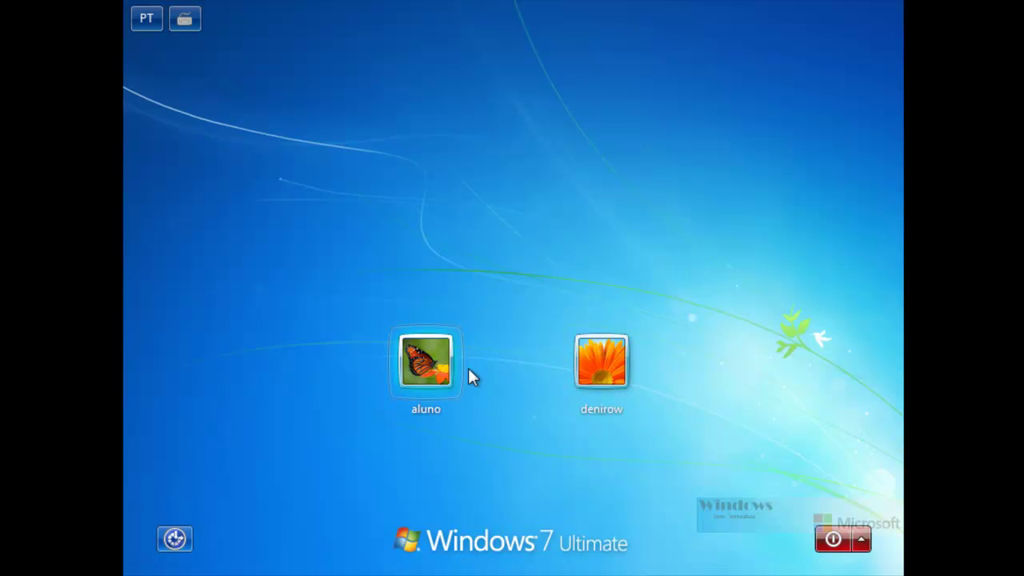
pyautogui.click(446, 368)
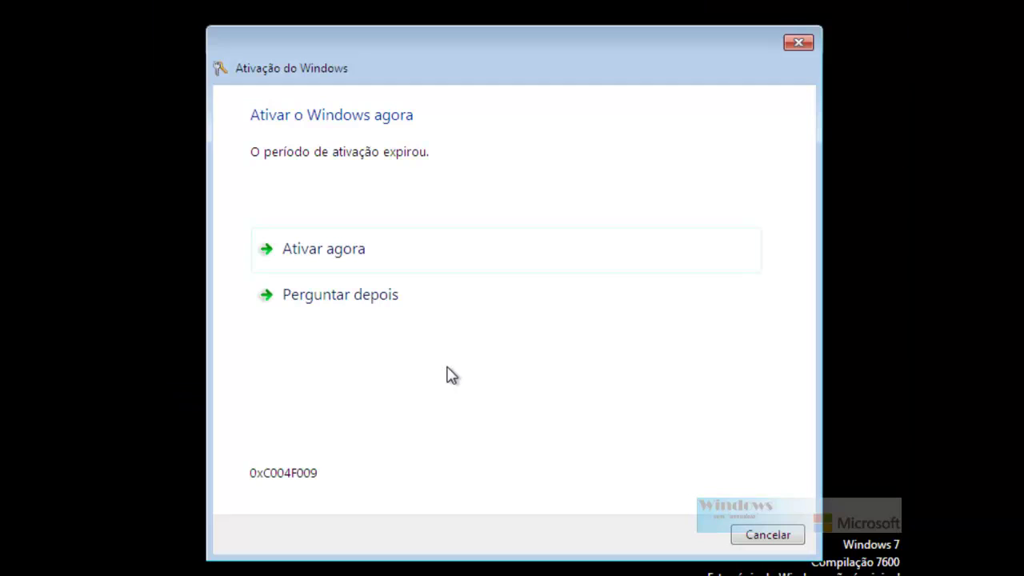
pyautogui.click(766, 532)
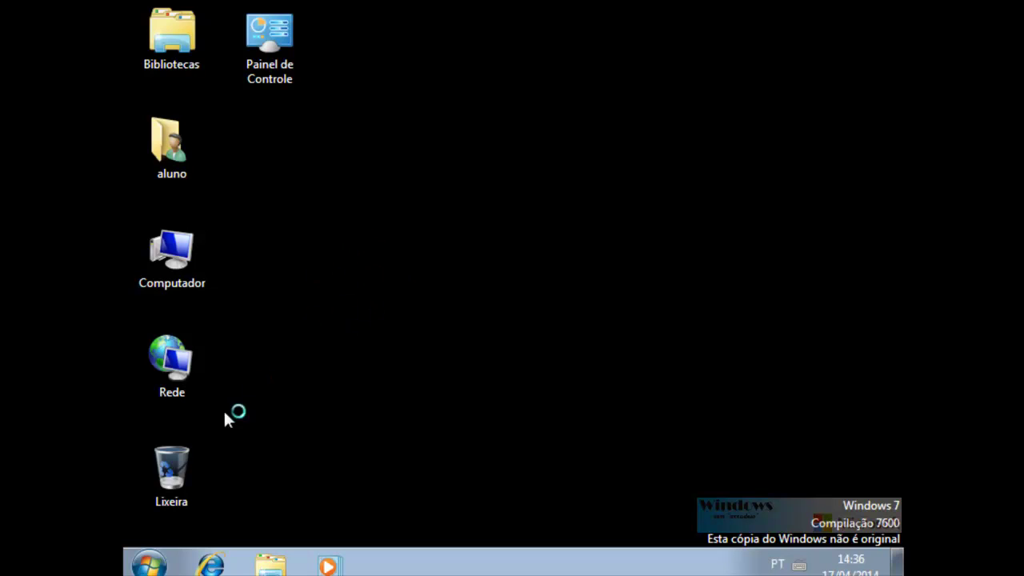
# - Check the aluno Start menu for Painel de Controle and try to open it from the desktop, dismissing any messages
pyautogui.click(150, 565)
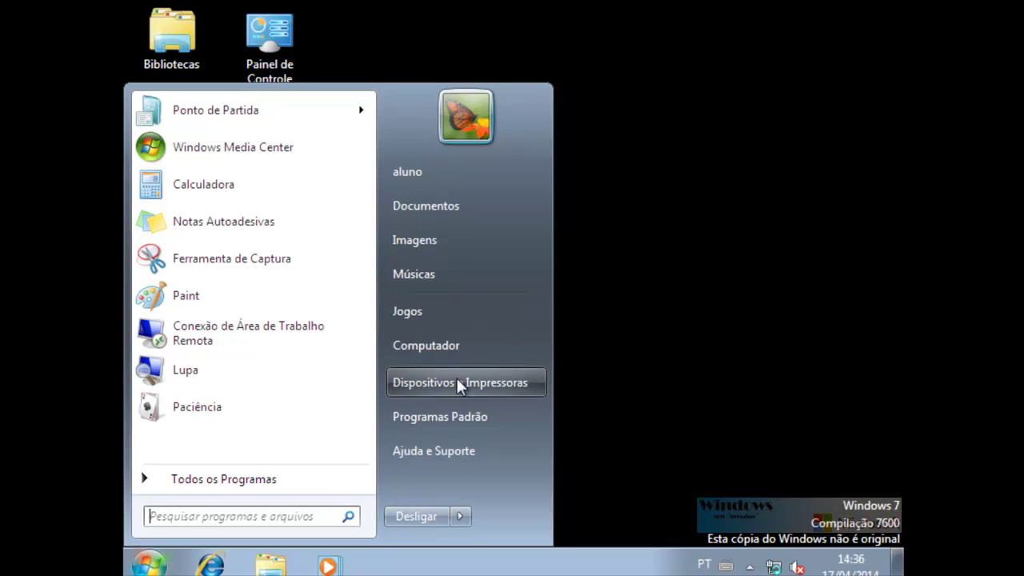
pyautogui.click(720, 293)
pyautogui.doubleClick(289, 57)
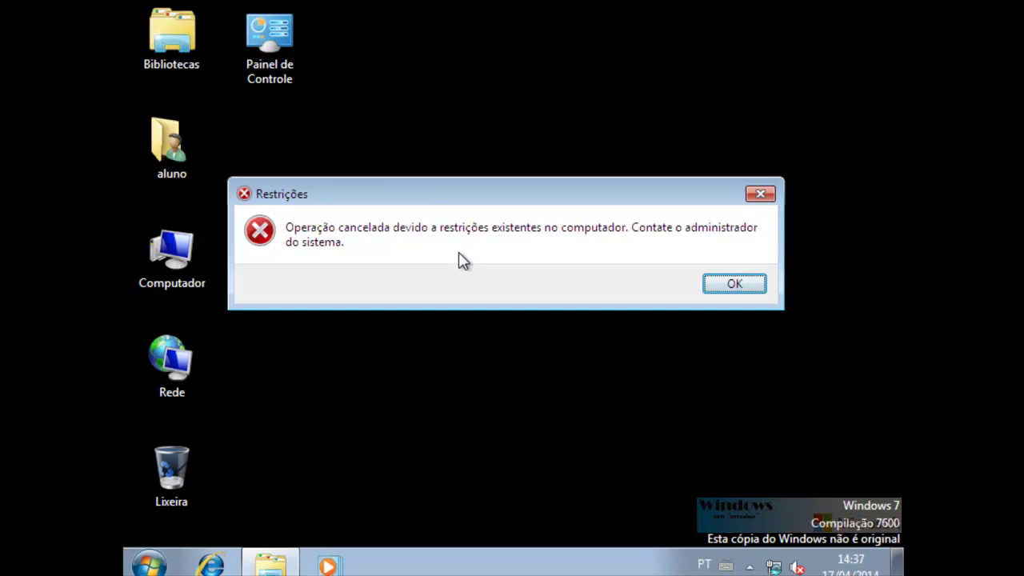
pyautogui.click(731, 286)
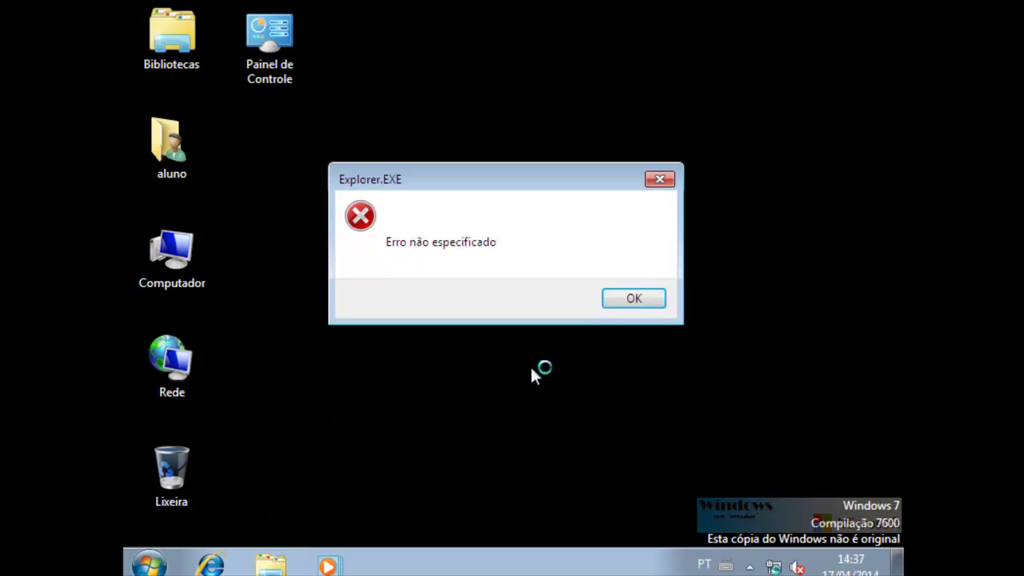
pyautogui.click(606, 305)
# - Try to launch the Control Panel with the Run command control, and dismiss the resulting message
pyautogui.click(149, 564)
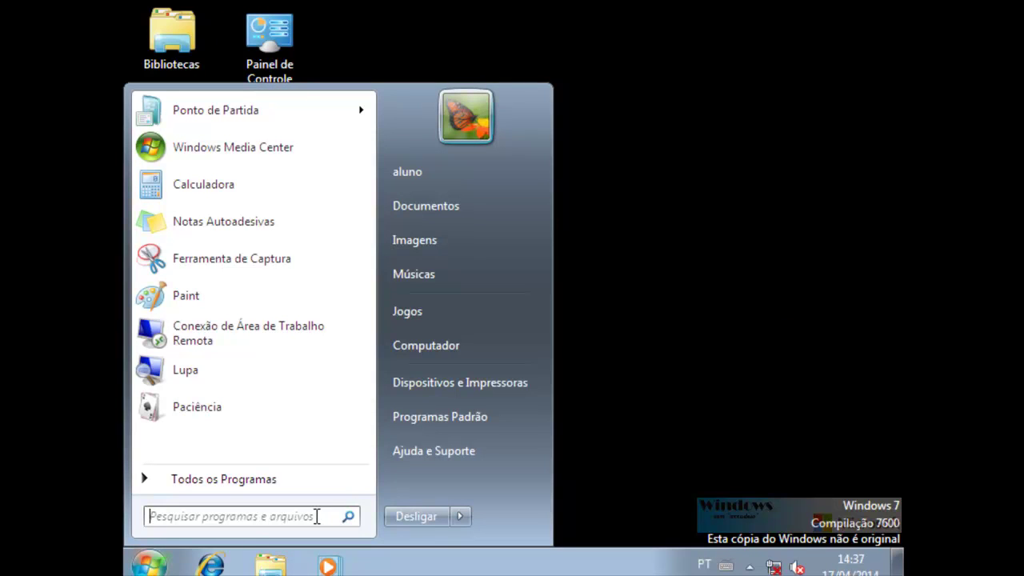
pyautogui.press('super+r')
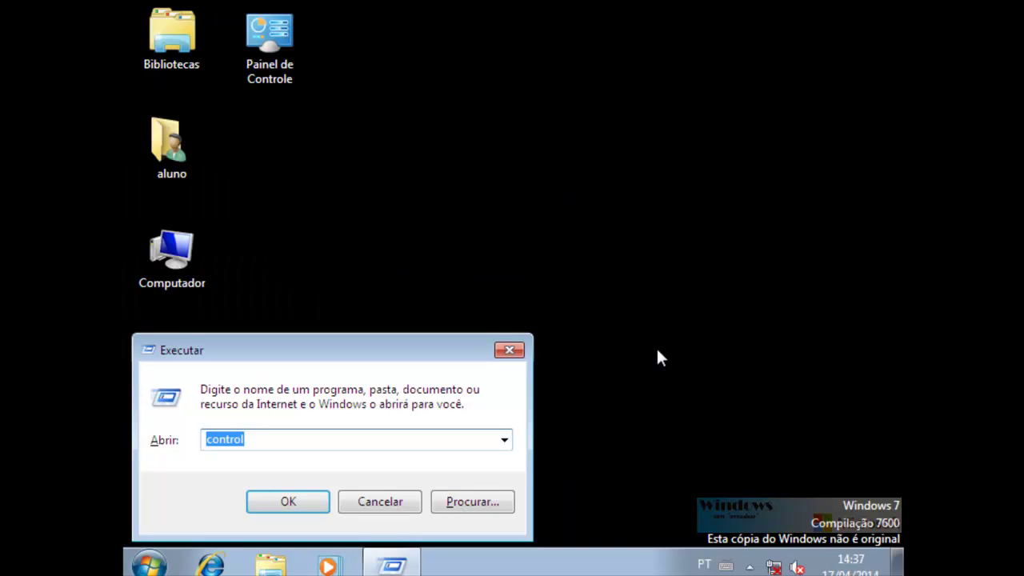
pyautogui.press('Return')
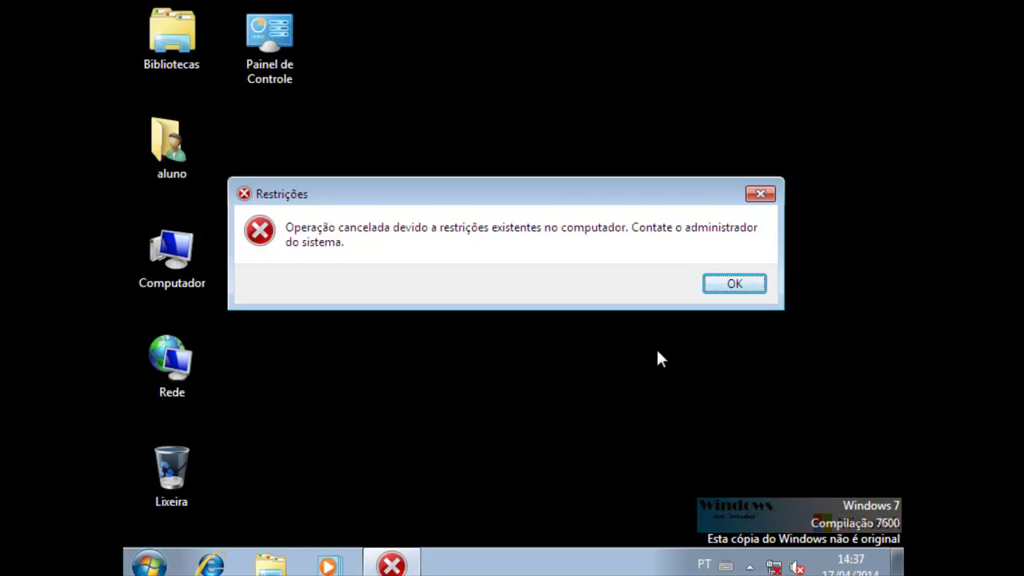
pyautogui.press('Return')
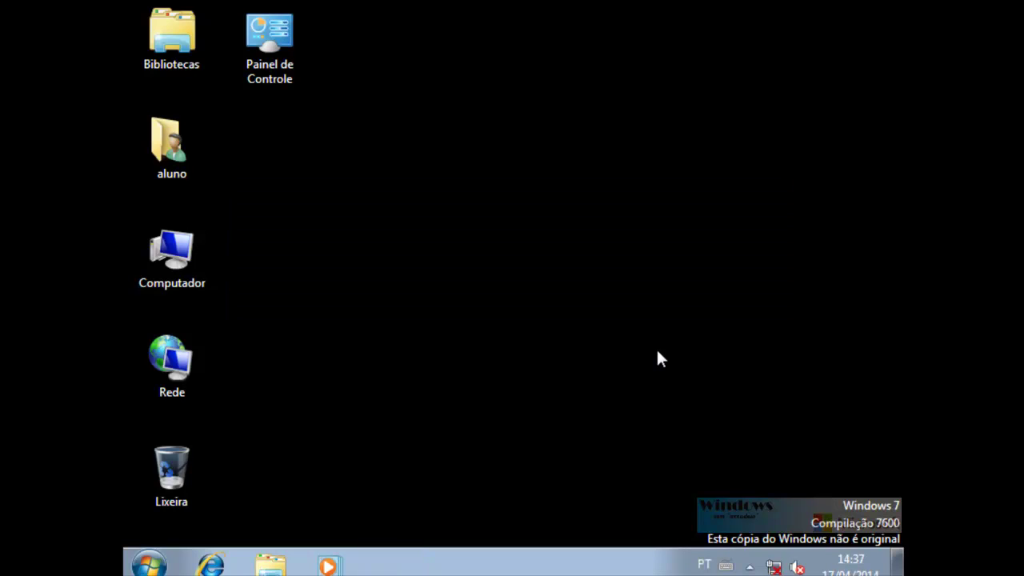
# - Log off the aluno account, forcing the logoff past the program still running
pyautogui.click(148, 564)
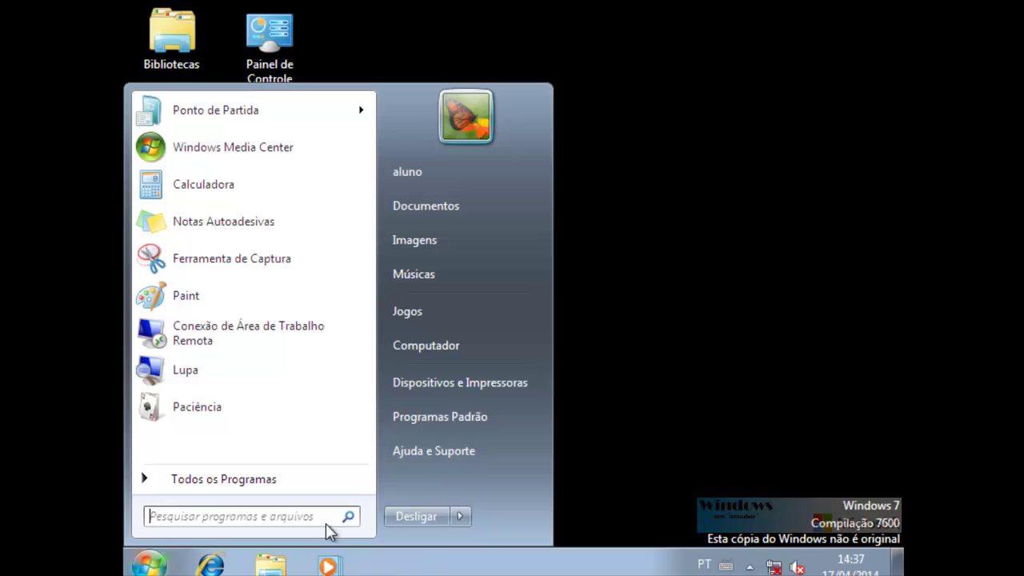
pyautogui.click(462, 516)
pyautogui.click(528, 424)
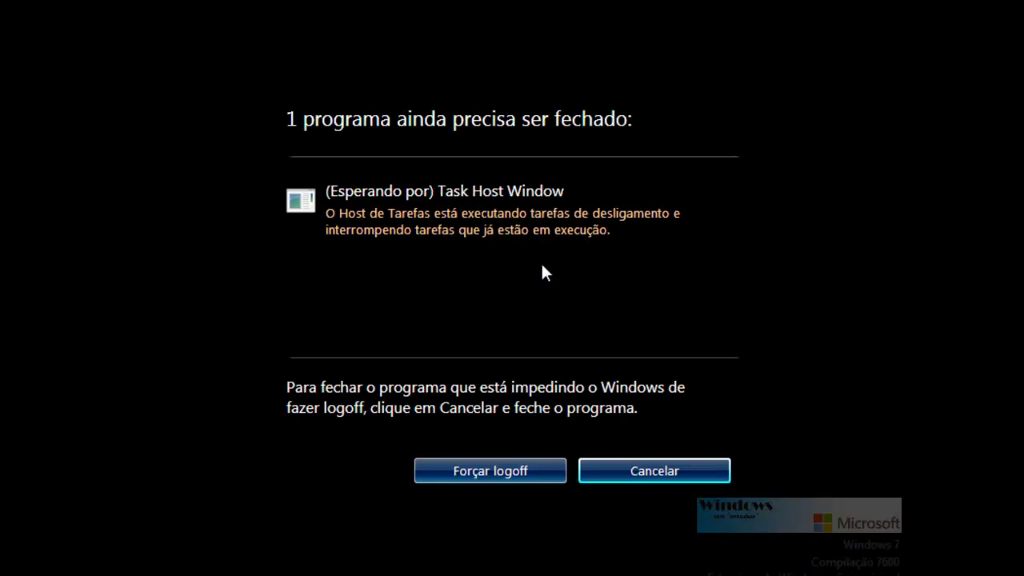
pyautogui.click(505, 474)
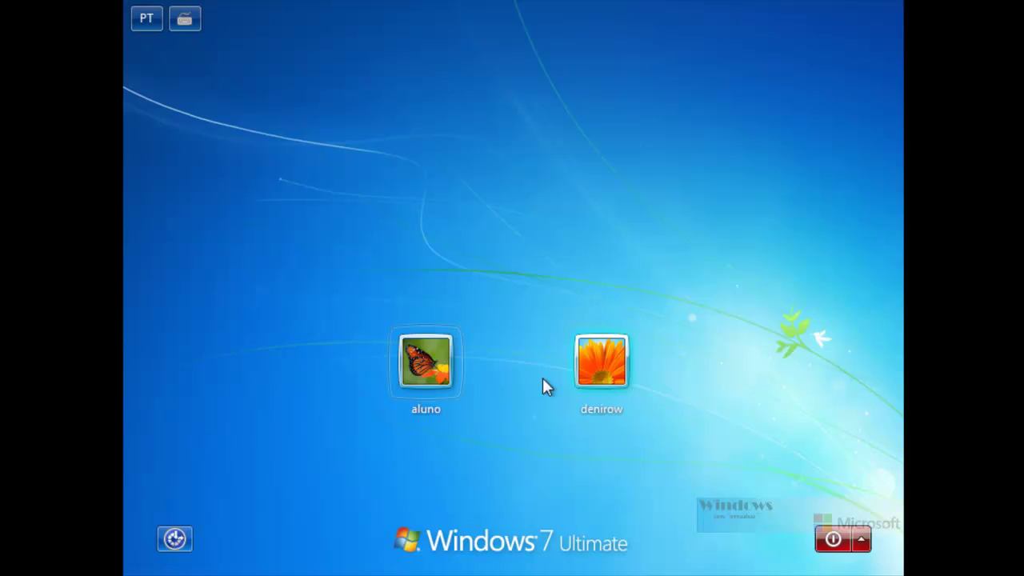
# - Sign in to the administrator account with its password and cancel the Windows activation prompt
pyautogui.click(619, 368)
pyautogui.write('***')
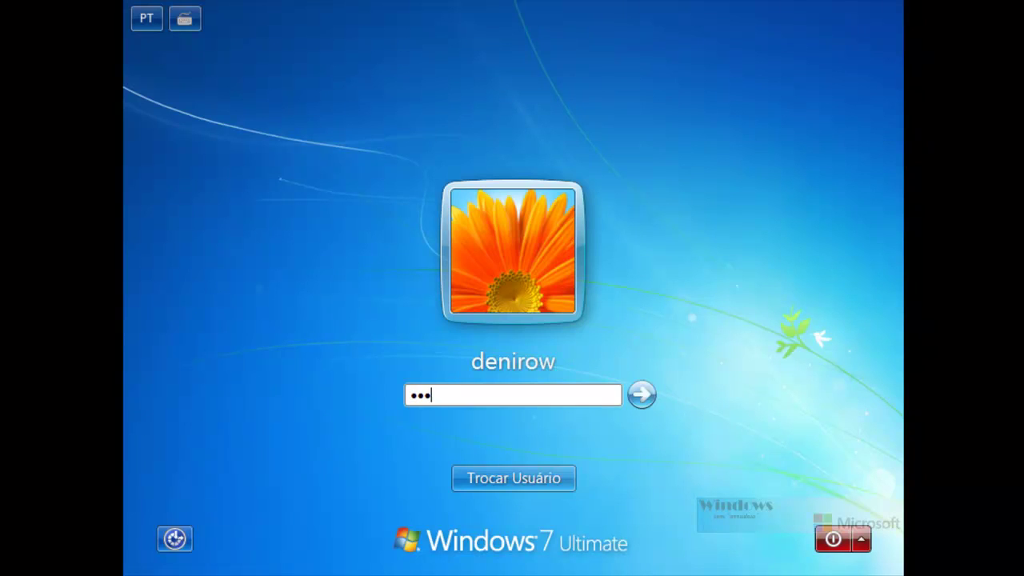
pyautogui.press('Return')
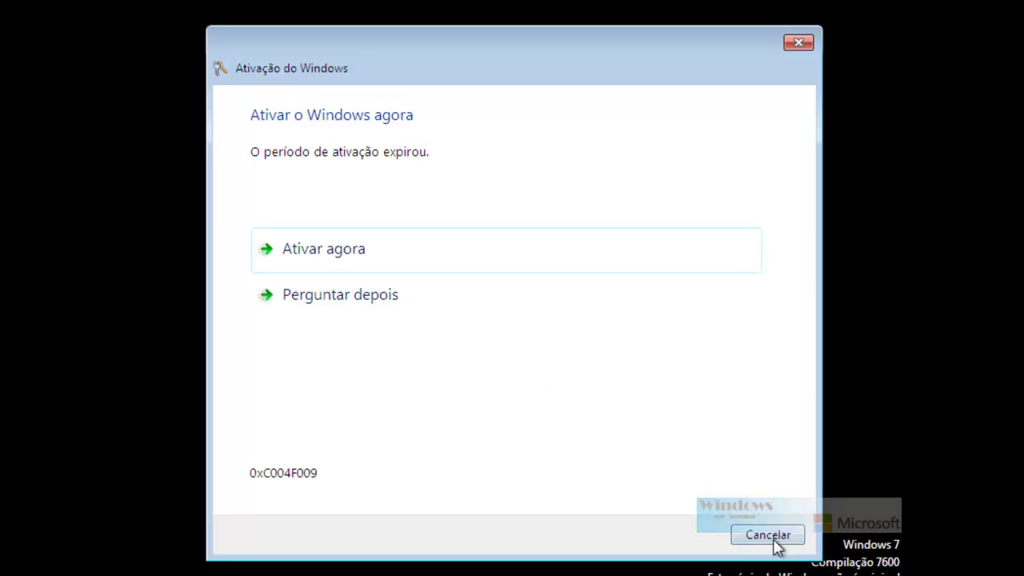
pyautogui.click(776, 542)
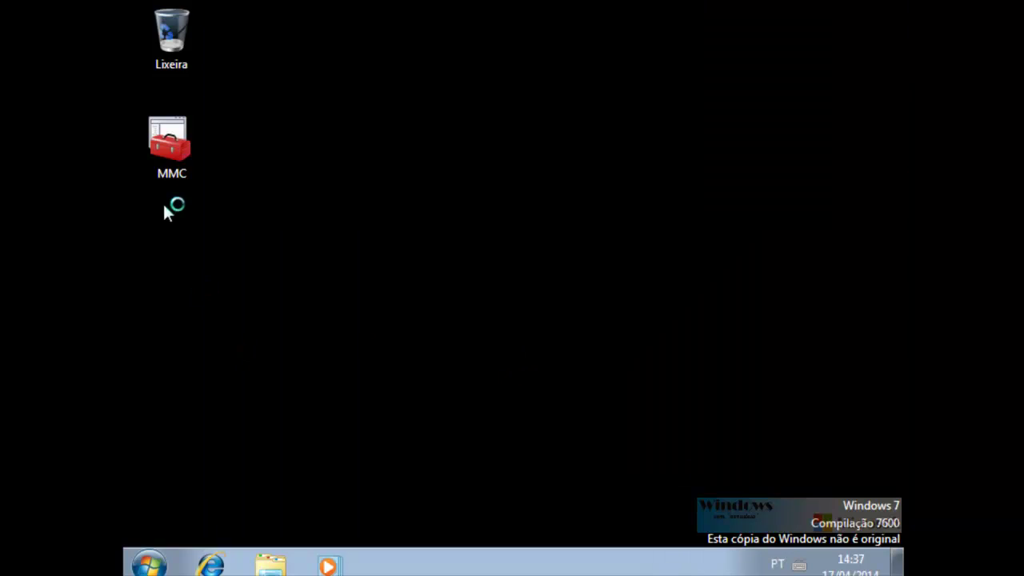
# - Open the saved MMC console from the desktop and look through the Menu 'Iniciar' e barra de tarefas policies
pyautogui.doubleClick(175, 149)
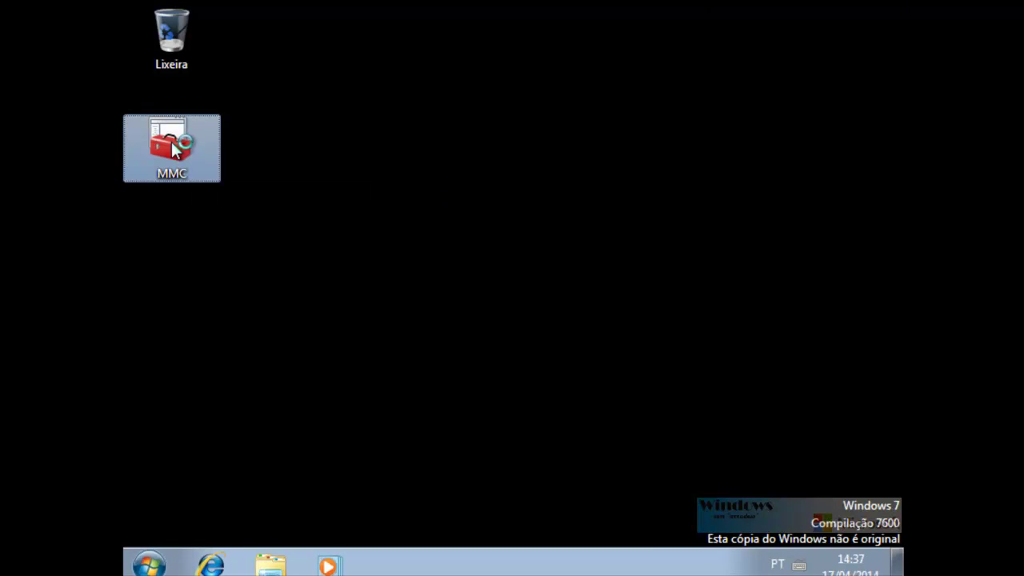
pyautogui.click(628, 316)
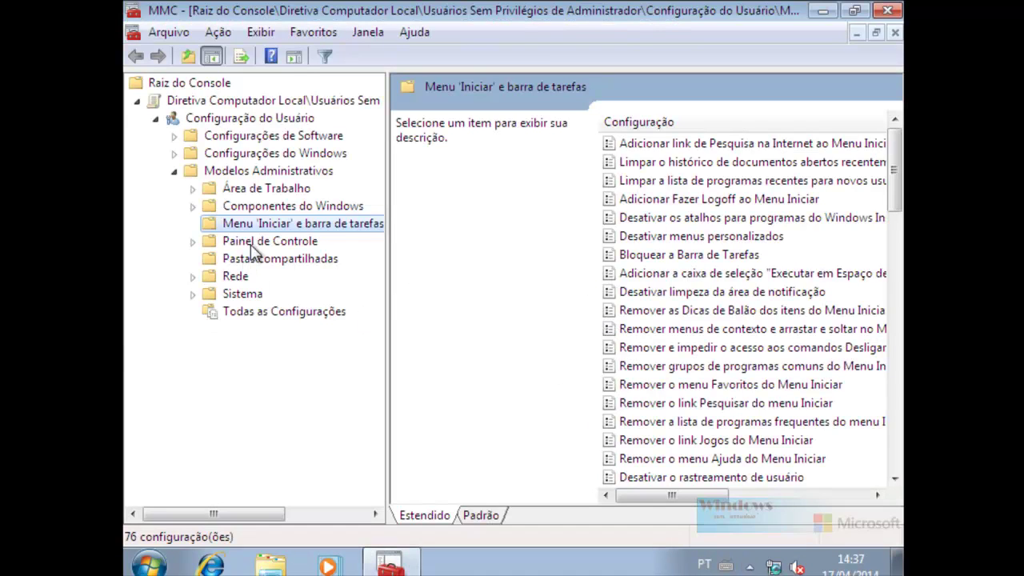
pyautogui.moveTo(892, 200); pyautogui.dragTo(896, 464)
pyautogui.moveTo(894, 373); pyautogui.dragTo(880, 129)
# - Collapse and re-expand Modelos Administrativos under Configuração do Usuário, and view its Área de Trabalho and Componentes do Windows folders
pyautogui.click(180, 172)
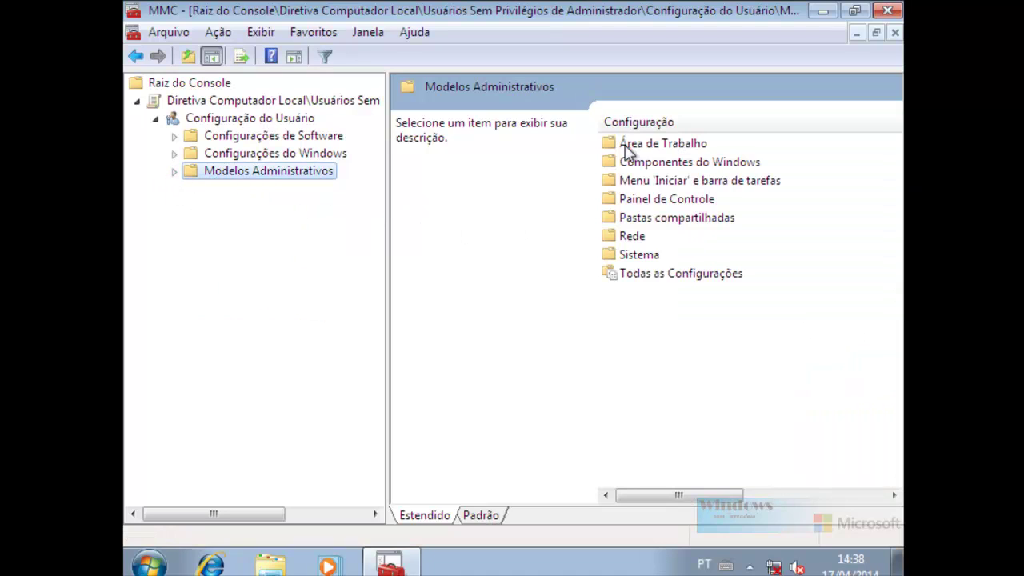
pyautogui.click(230, 123)
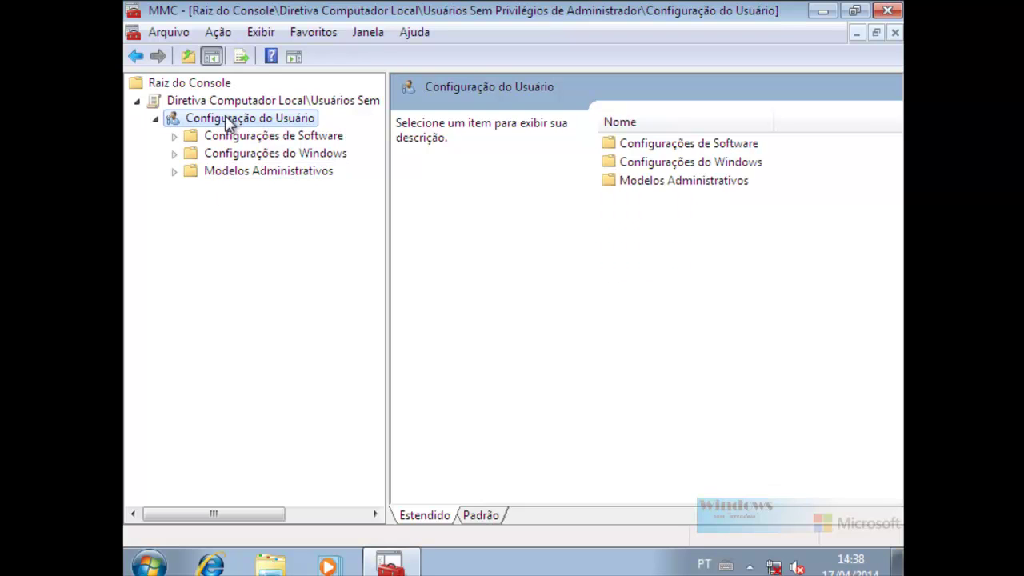
pyautogui.click(174, 171)
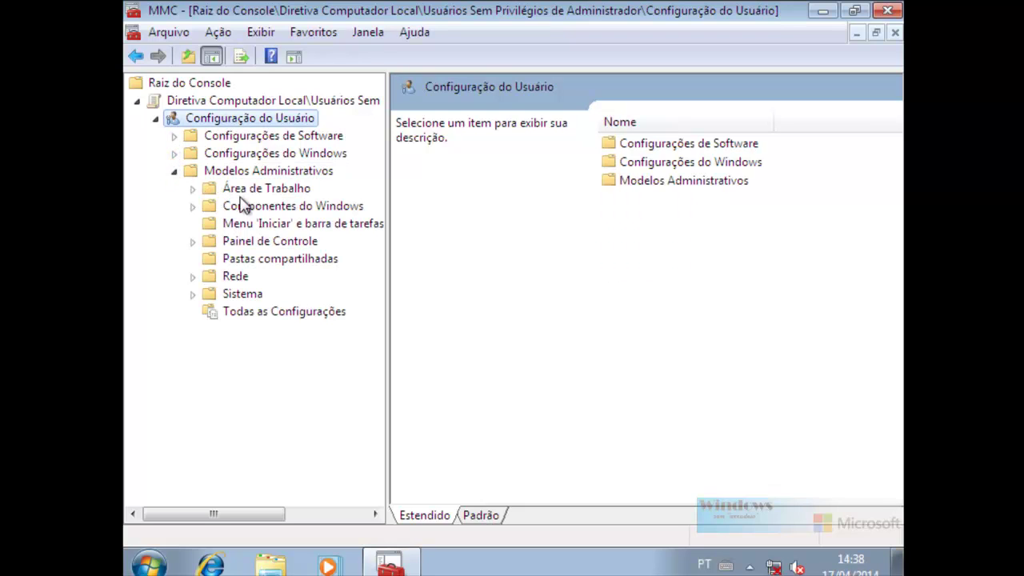
pyautogui.click(269, 192)
pyautogui.click(280, 209)
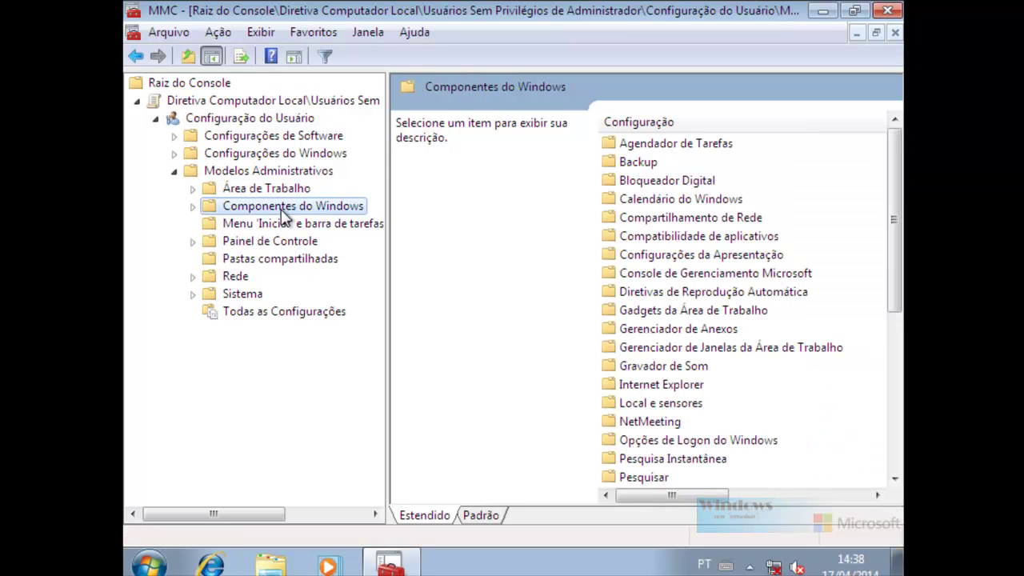
# - Examine the policies available for the Start menu and taskbar under Modelos Administrativos, down to the notification and jump list settings
pyautogui.click(276, 224)
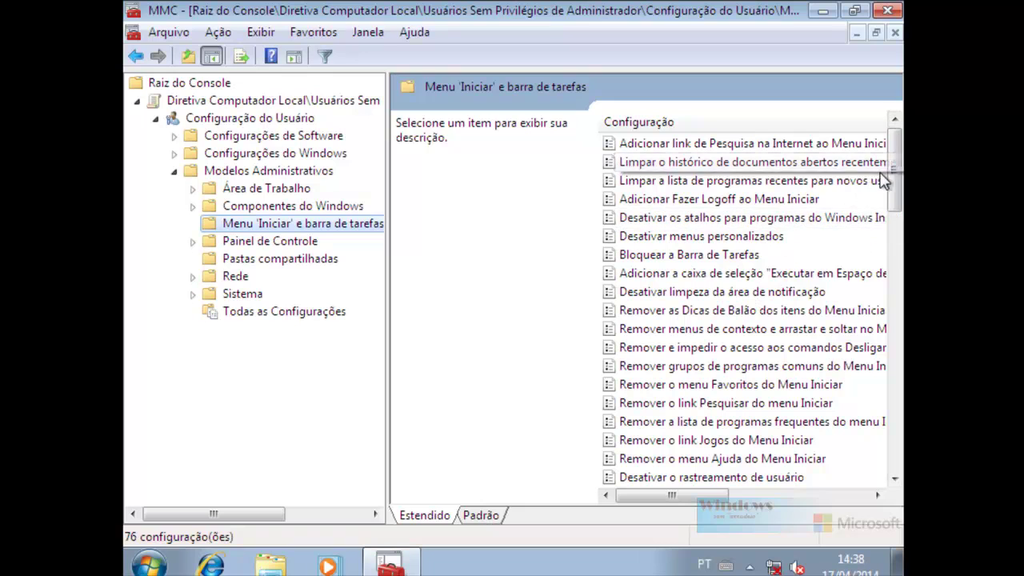
pyautogui.moveTo(893, 171); pyautogui.dragTo(899, 308)
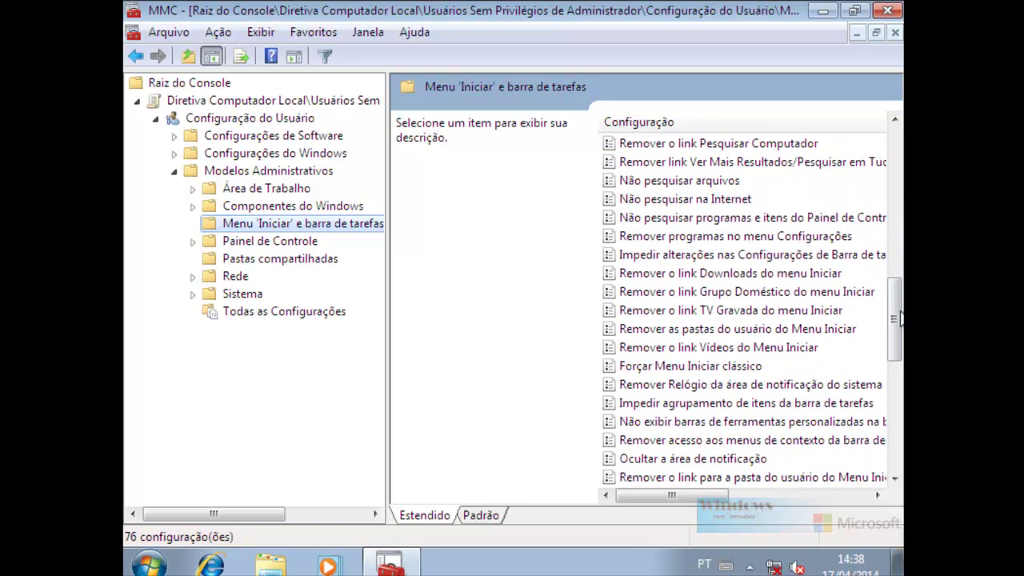
pyautogui.press('super+r')
pyautogui.press('Escape')
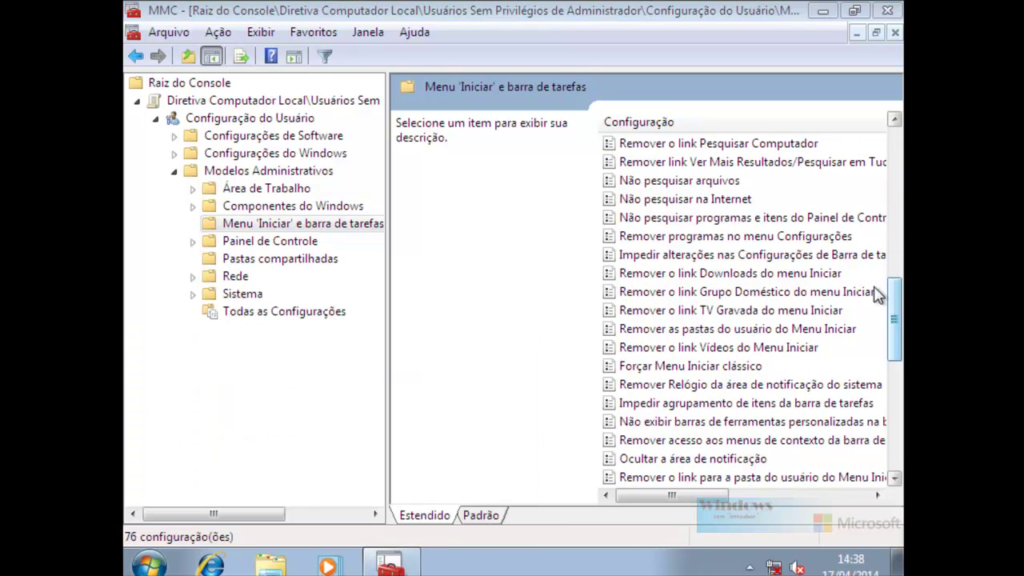
pyautogui.click(896, 318)
pyautogui.moveTo(896, 318); pyautogui.dragTo(899, 387)
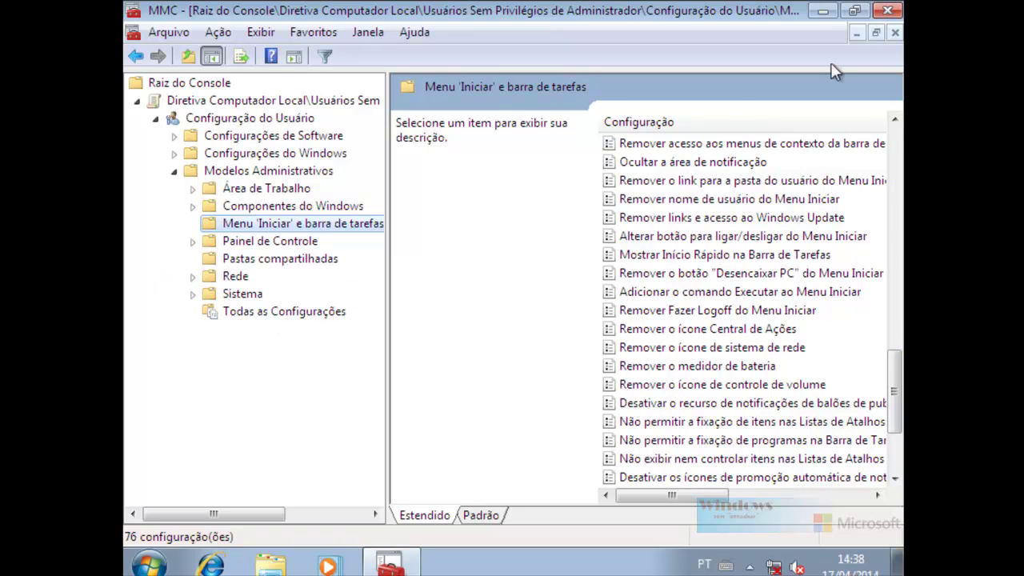
# - View the Sistema policies under Modelos Administrativos, and close the MMC console
pyautogui.click(247, 298)
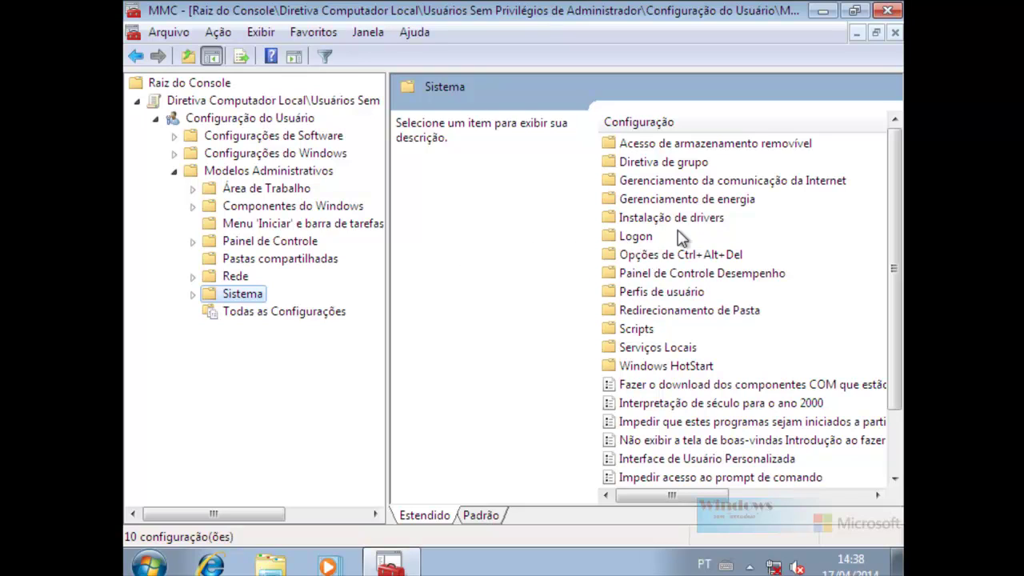
pyautogui.click(888, 12)
pyautogui.click(528, 326)
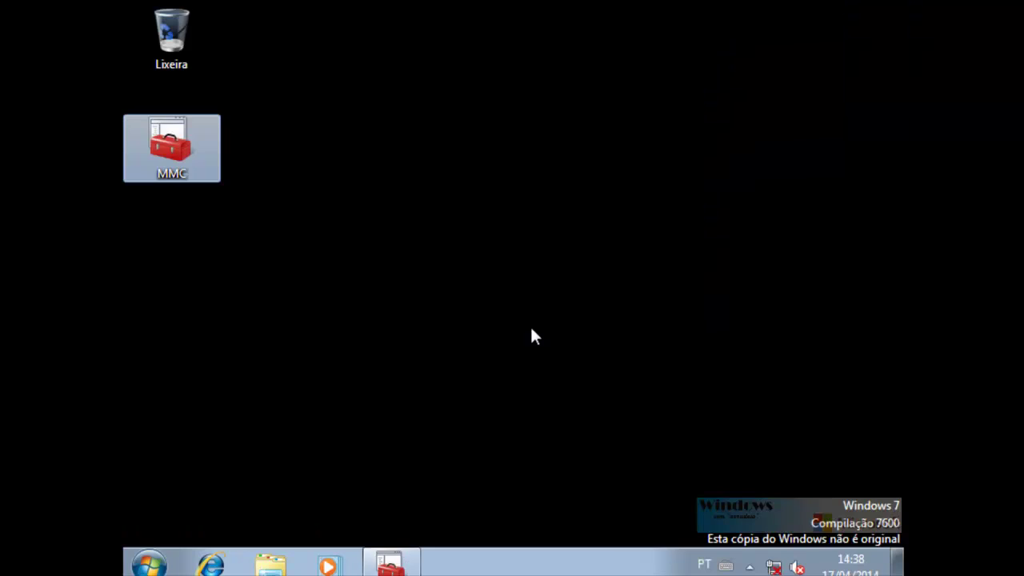